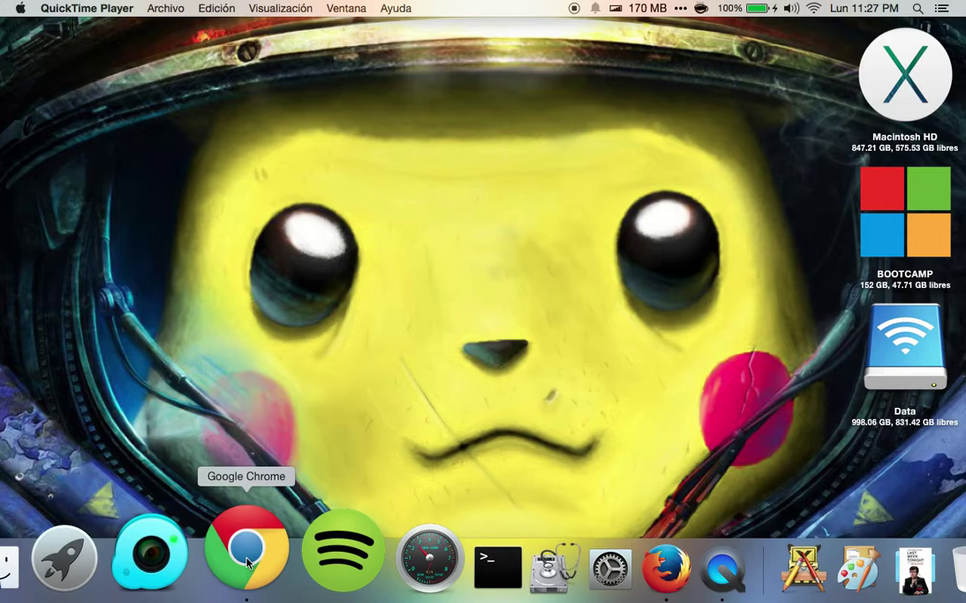
Switch to Firefox and look through the XQuartz download page.
left_click(583, 558)
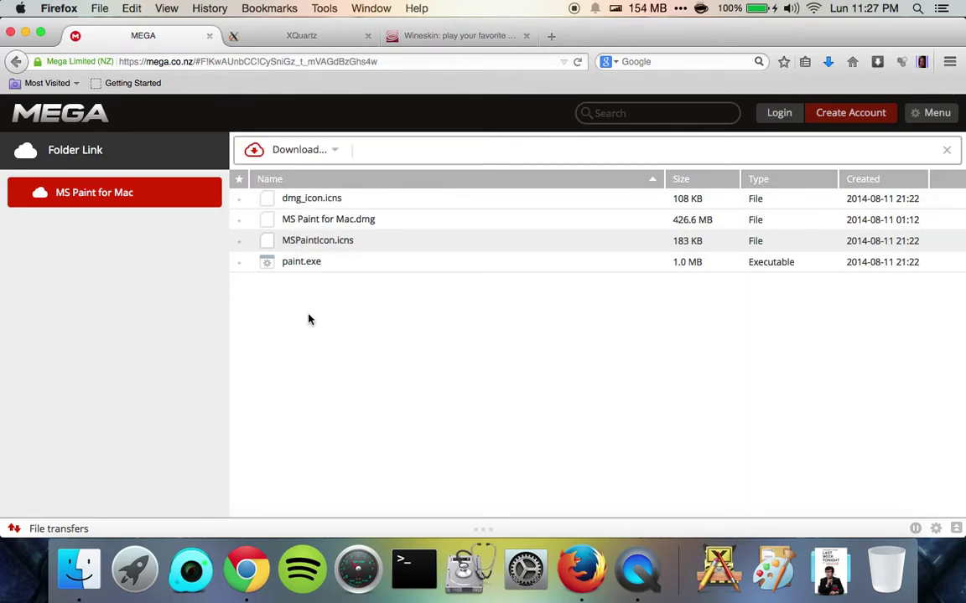
left_click(295, 39)
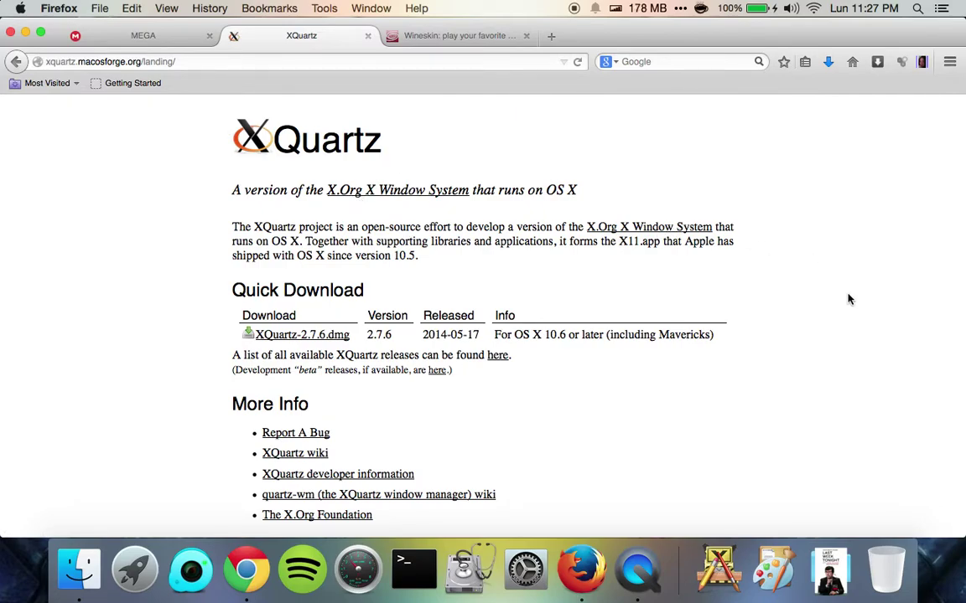
scroll(848, 300, "up", 1)
scroll(848, 299, "down", 3)
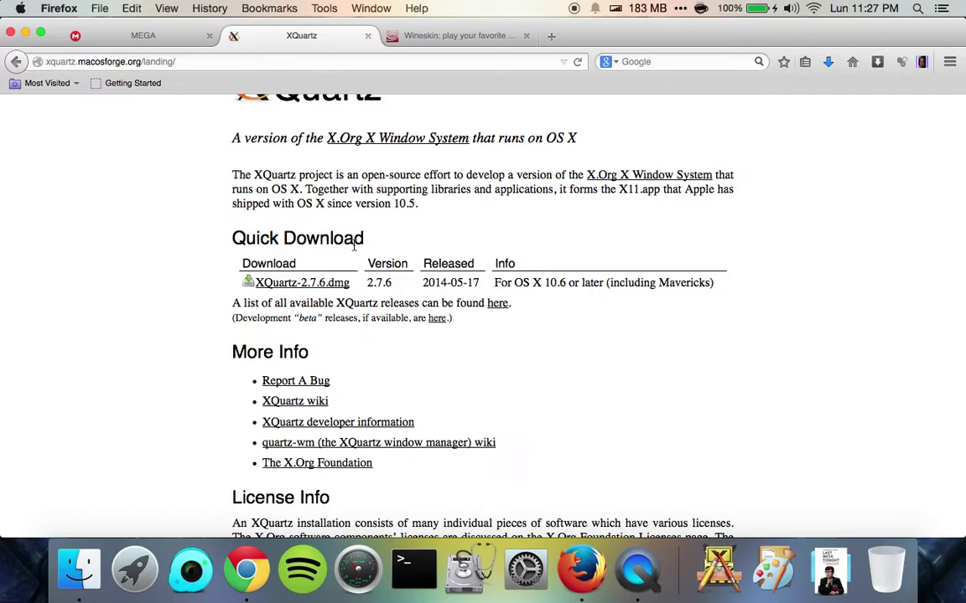
scroll(494, 393, "down", 2)
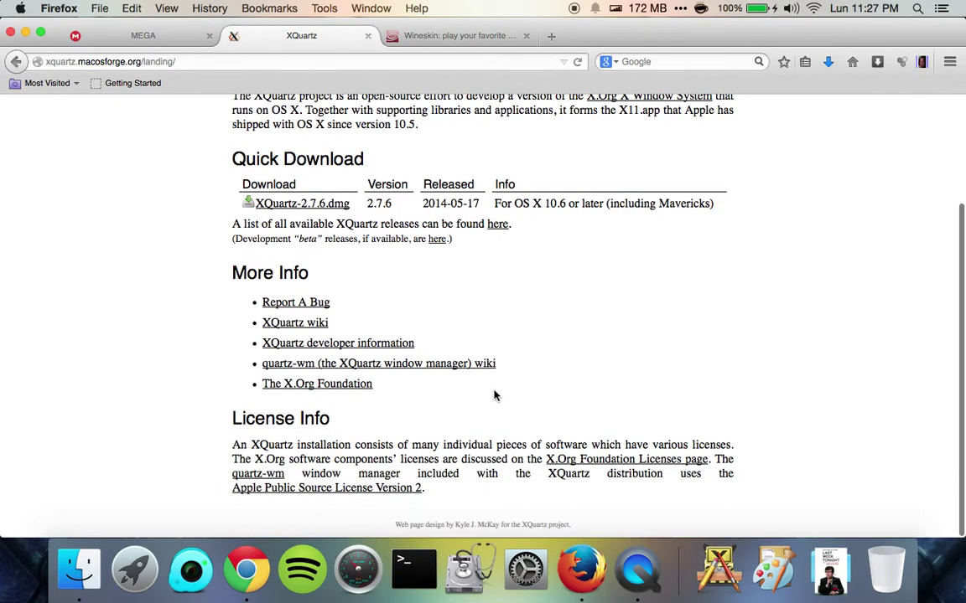
scroll(618, 357, "up", 3)
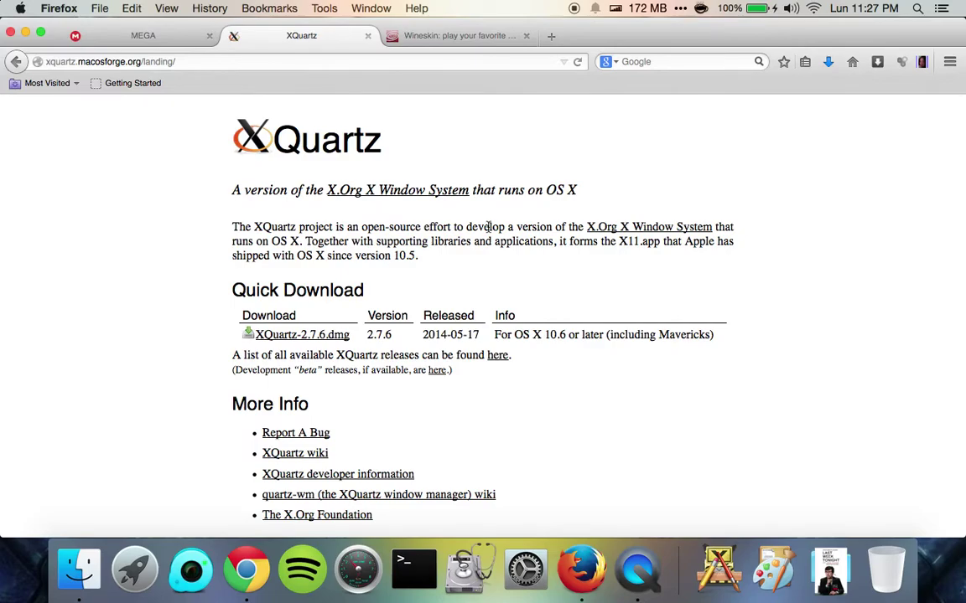
Search the Mac with Spotlight for the XQuartz application, trying "x11" and "xquartz", and close the search.
key("super+space")
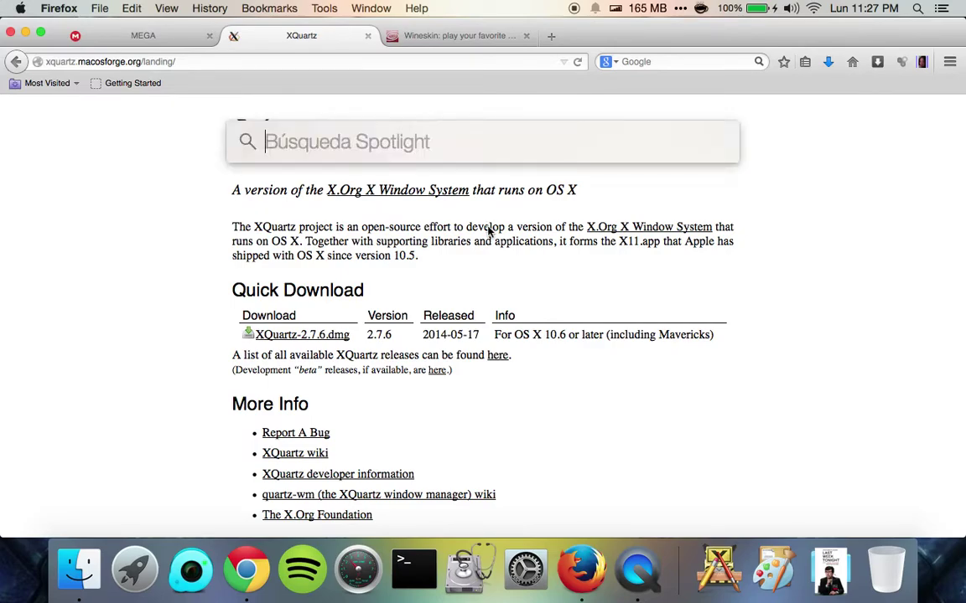
type("x11")
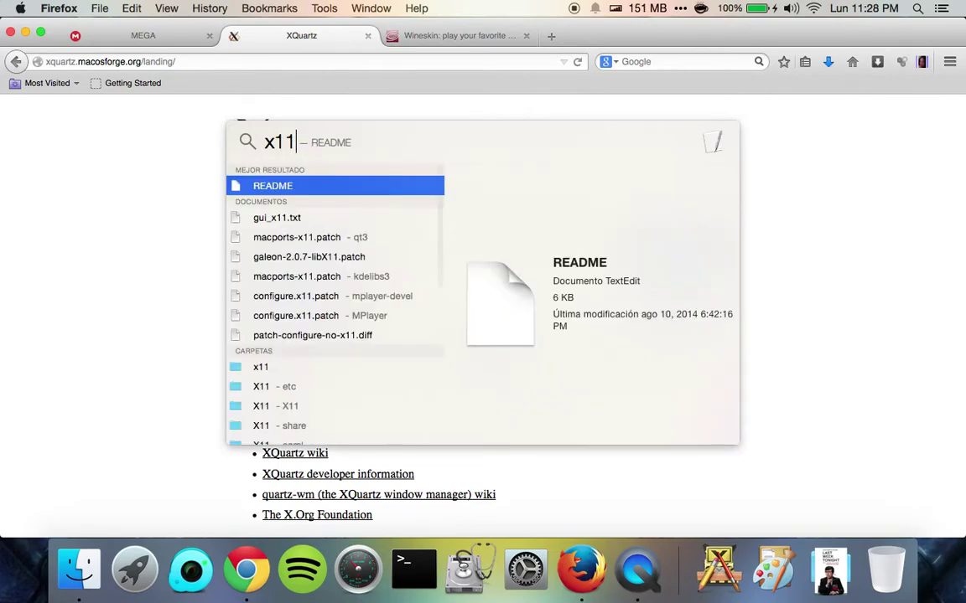
key("BackSpace")
key("BackSpace")
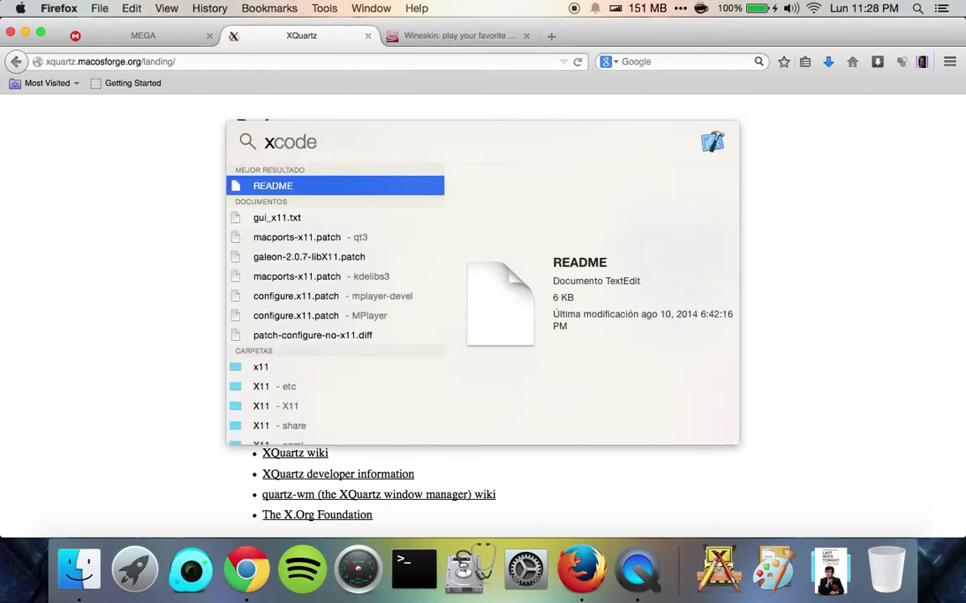
type("quart")
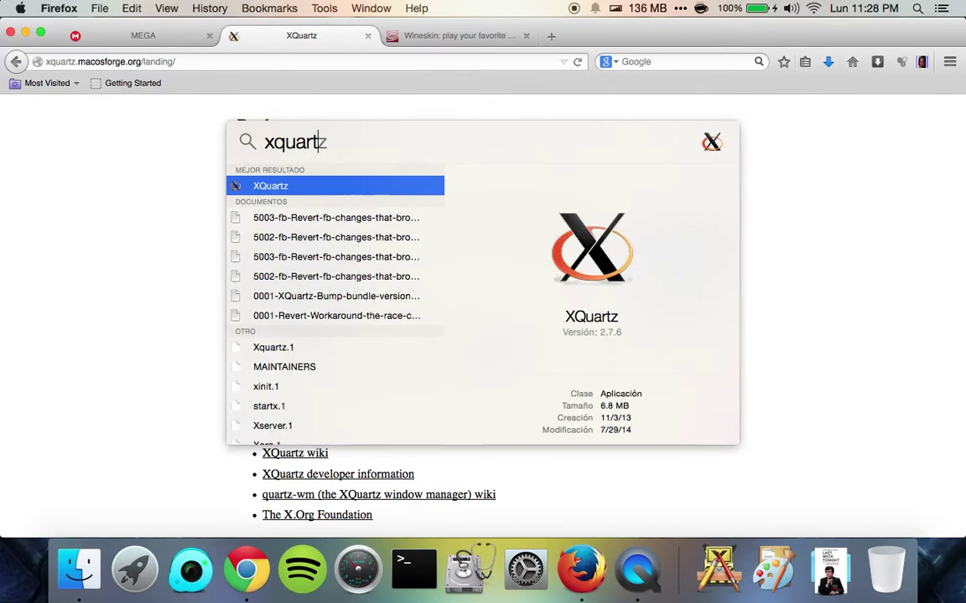
type("z")
key("Escape")
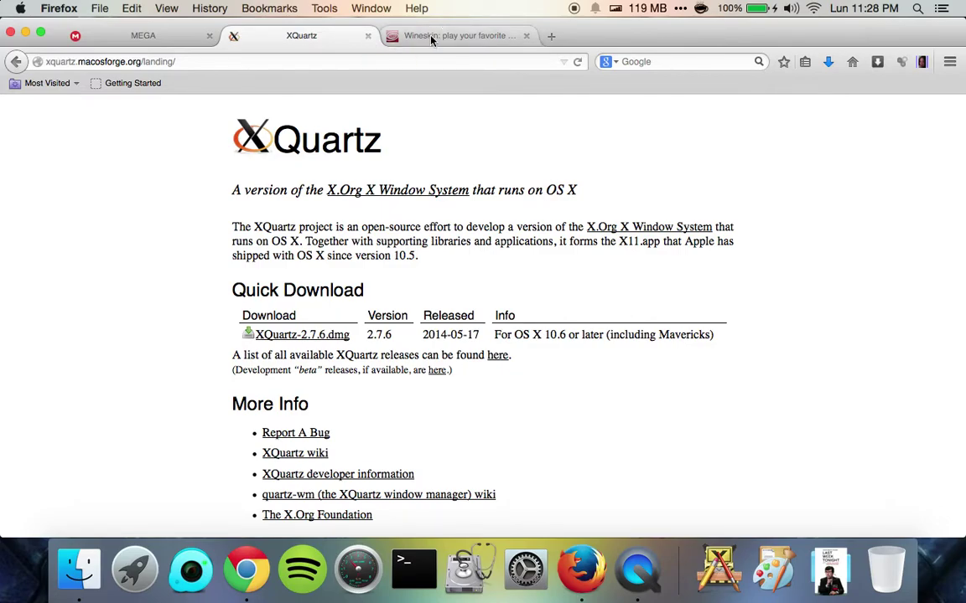
Launch Wineskin Winery and check the engines offered in the Add Engine dialog without installing one.
left_click(402, 35)
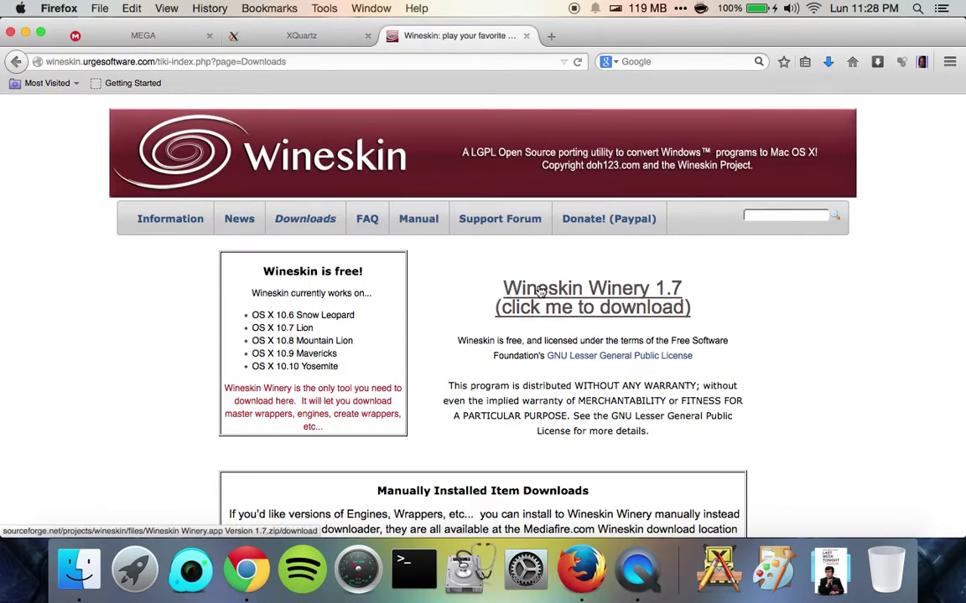
key("super+space")
type("wine")
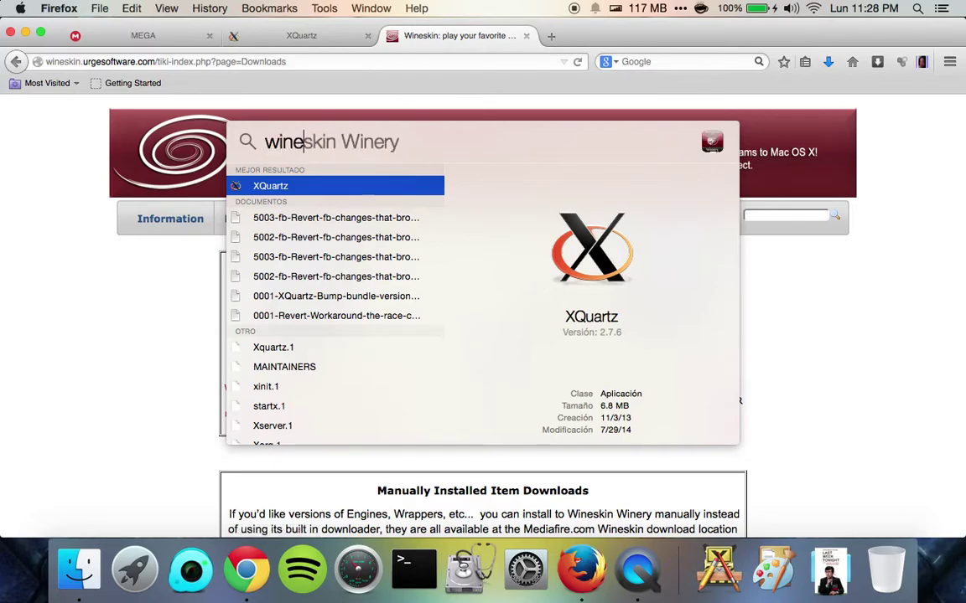
key("Return")
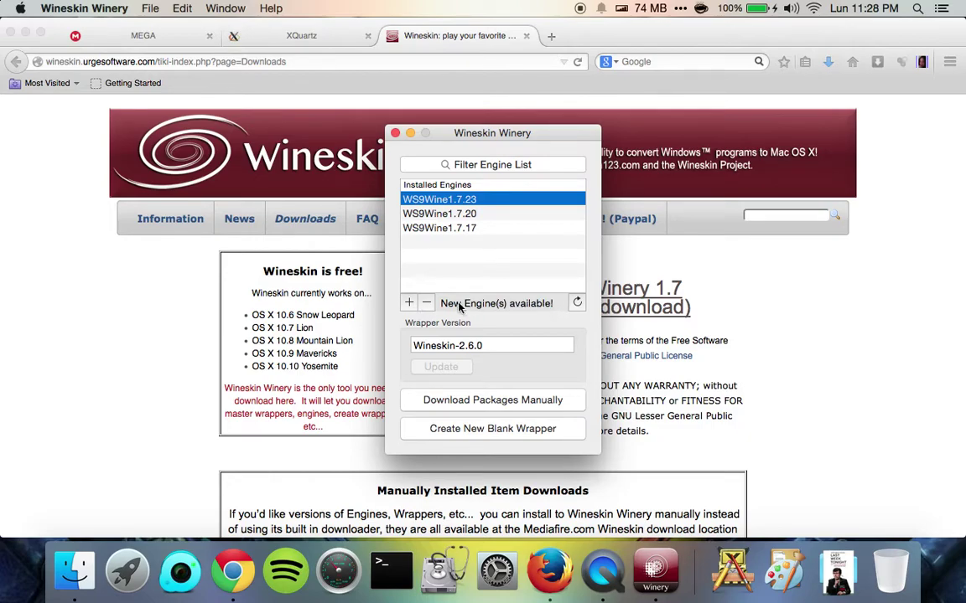
left_click(408, 303)
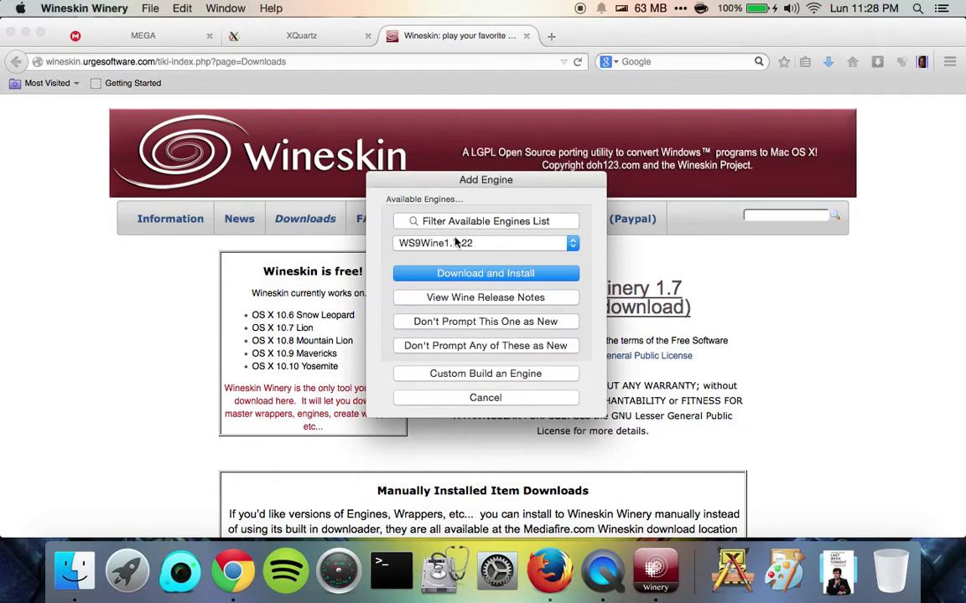
left_click(485, 397)
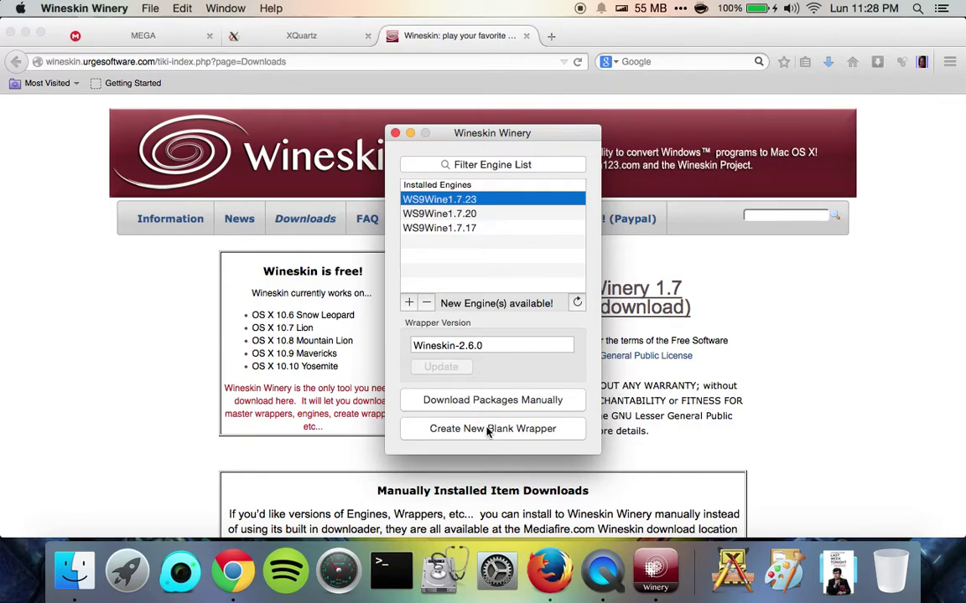
Download MSPaintIcon.icns and paint.exe from the MEGA folder in Firefox as standard downloads, and view them in the Descargas stack.
left_click(89, 34)
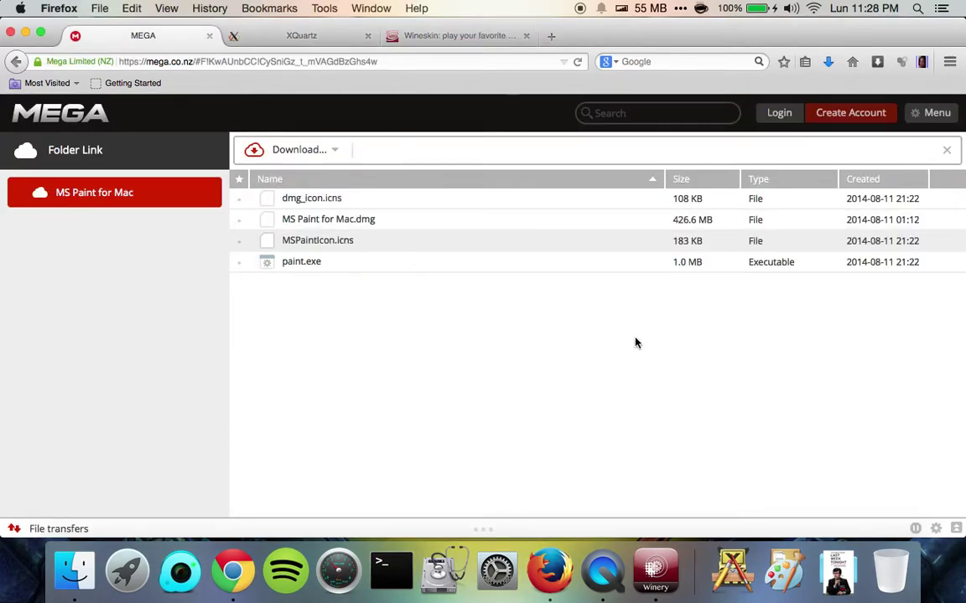
left_click(321, 234)
left_click(275, 154)
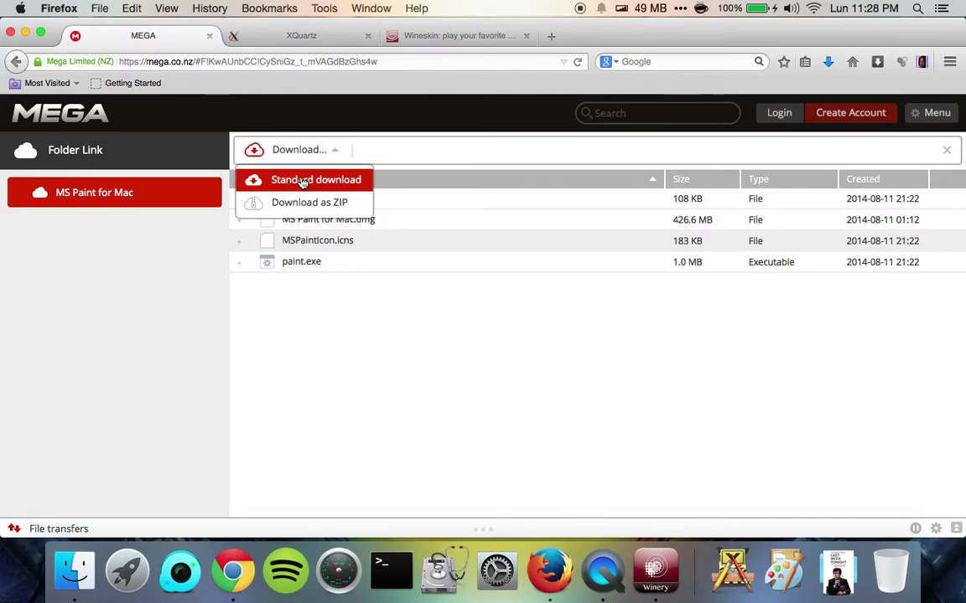
left_click(304, 181)
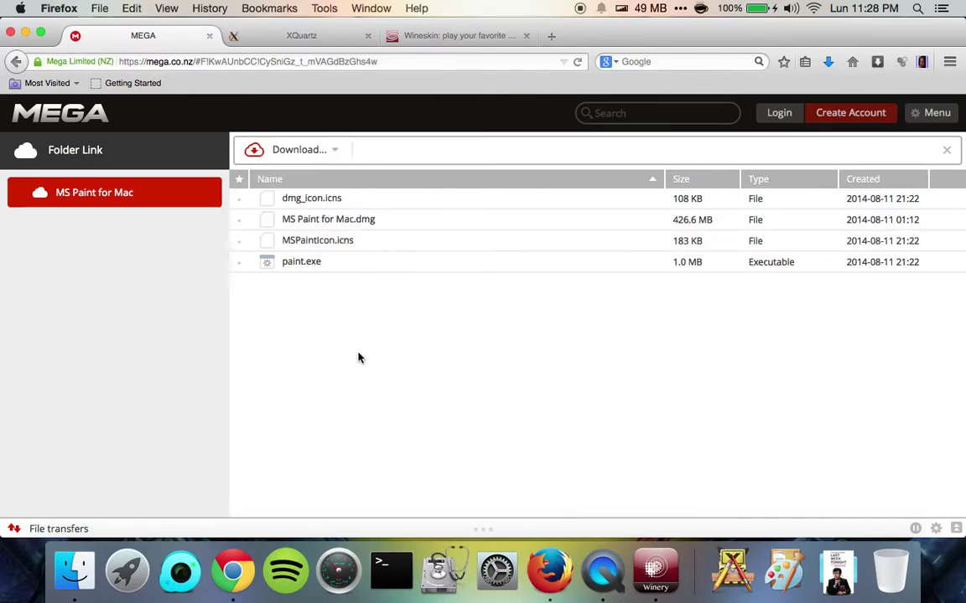
left_click(306, 266)
left_click(291, 149)
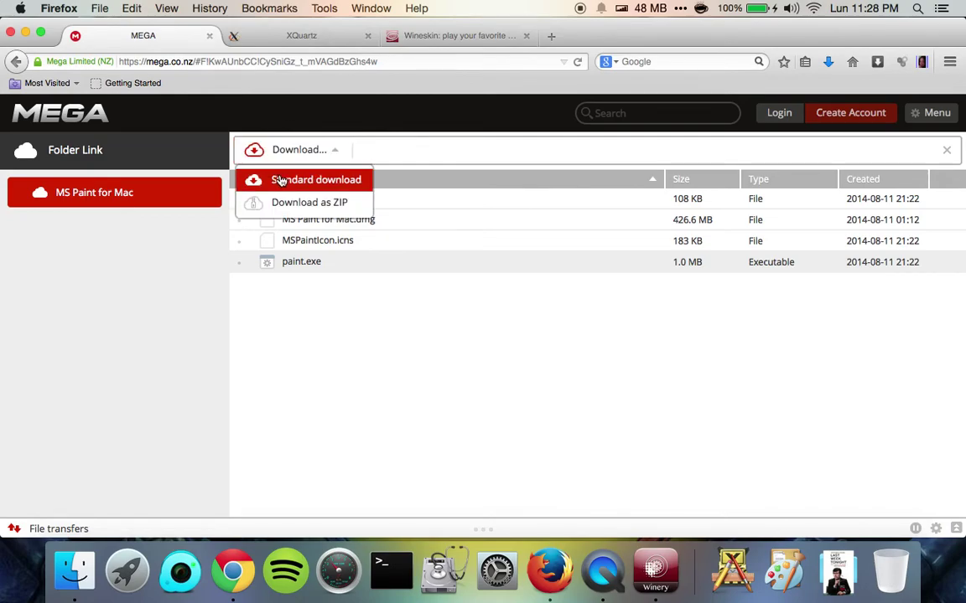
left_click(283, 181)
left_click(785, 572)
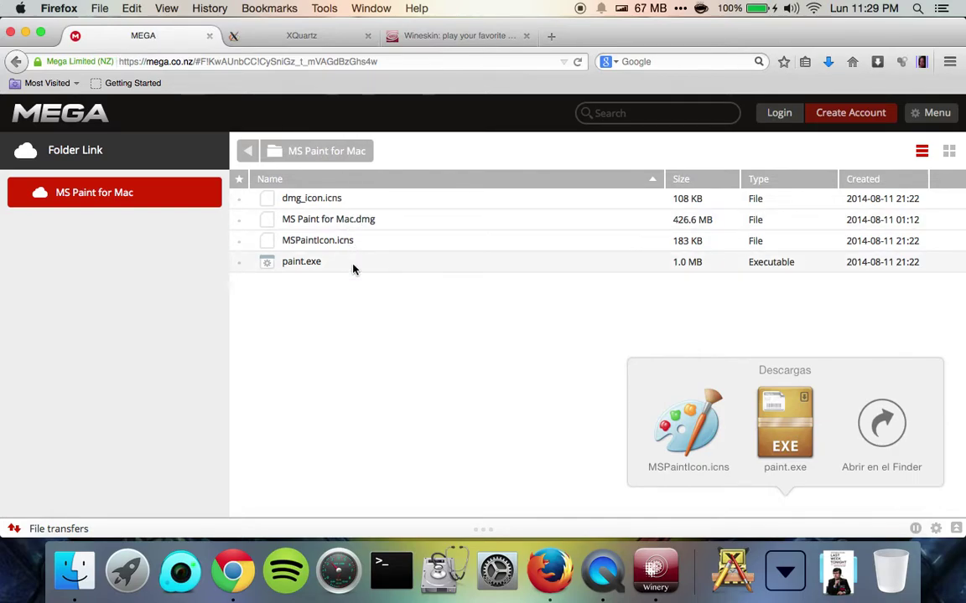
left_click(423, 36)
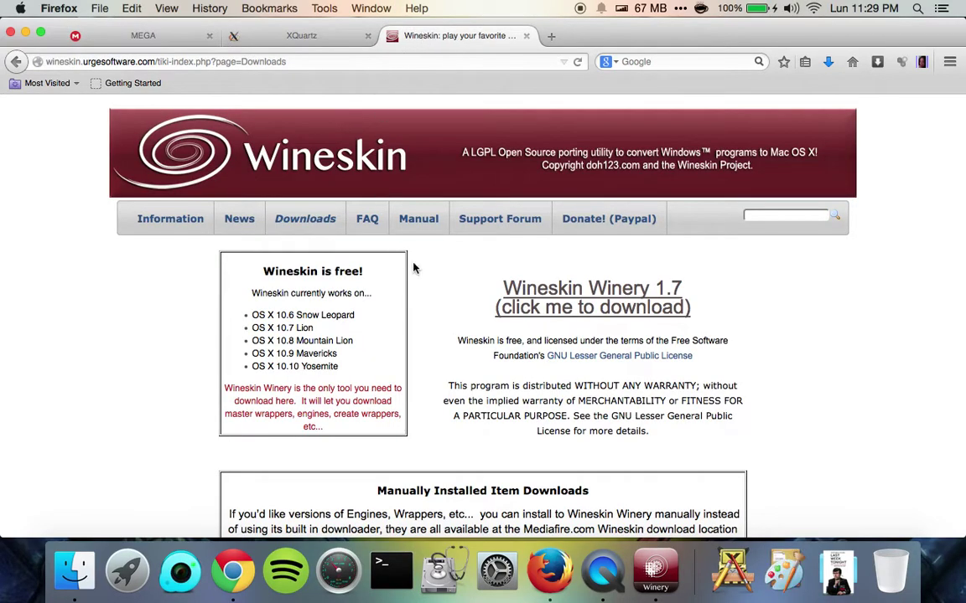
scroll(450, 302, "down", 4)
scroll(450, 302, "up", 4)
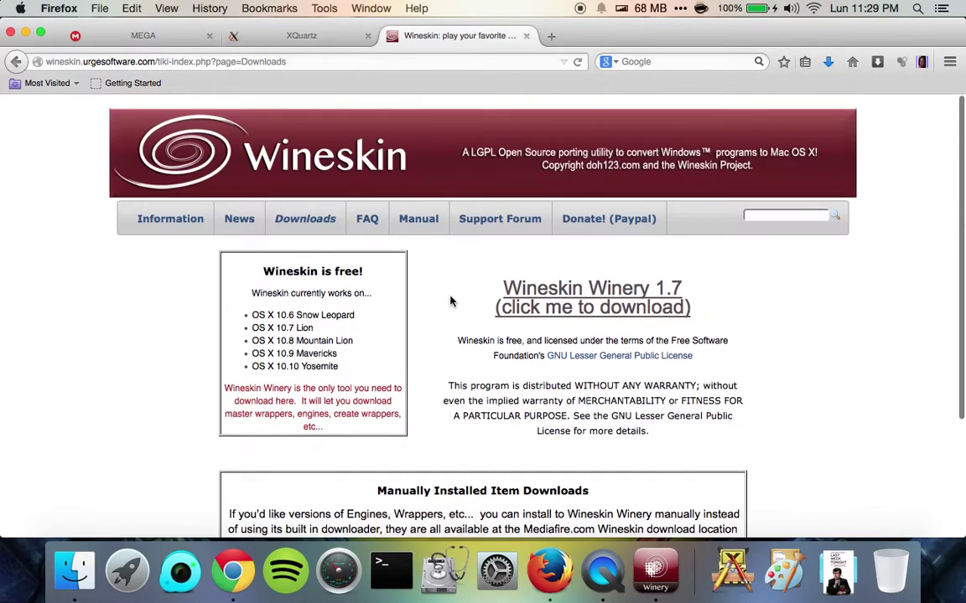
left_click(138, 39)
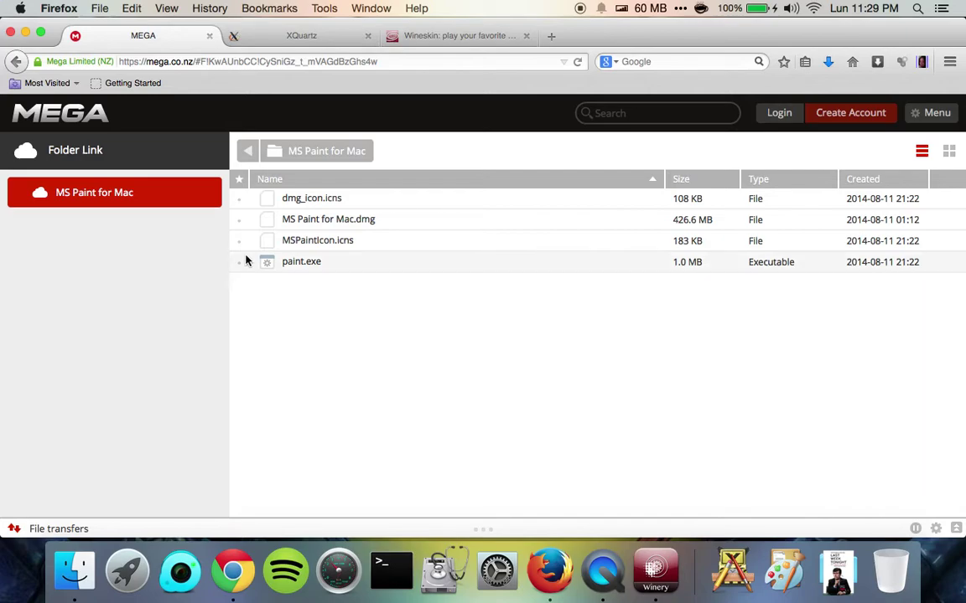
Minimize Firefox and create a blank Wineskin wrapper named MSPaint using engine WS9Wine1.7.23, allowing WineskinX11 to accept incoming network connections.
left_click(26, 34)
left_click(501, 264)
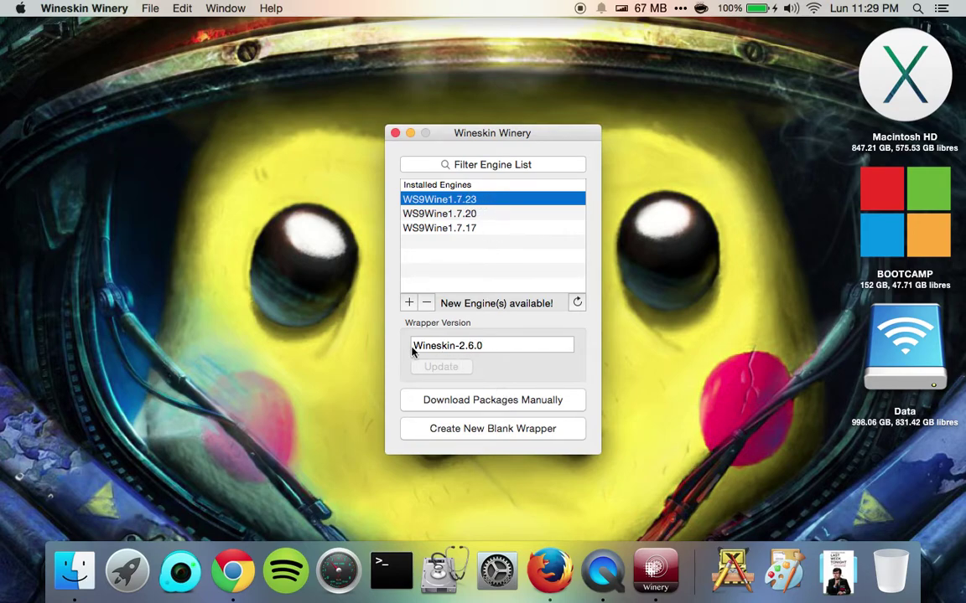
left_click(493, 428)
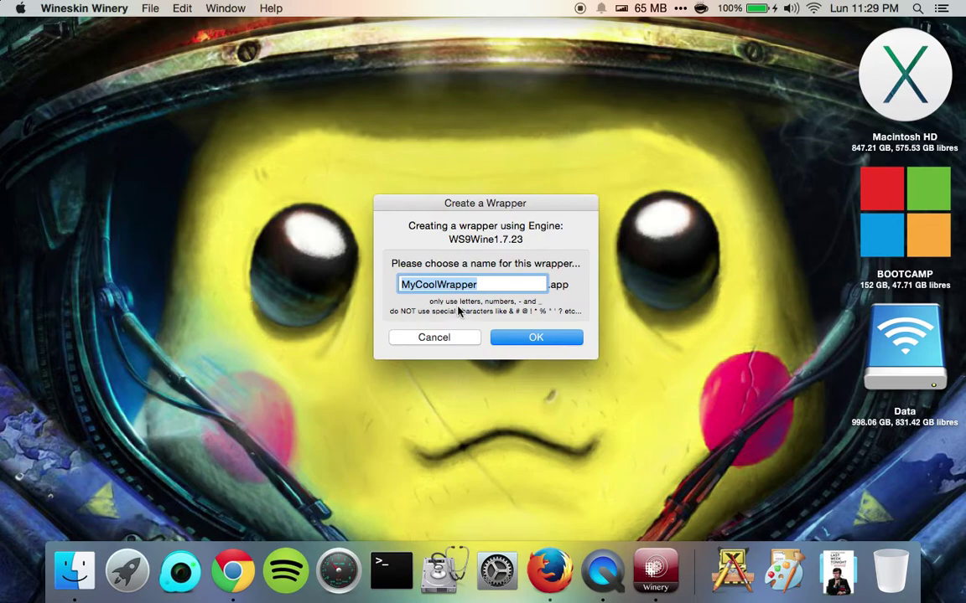
type("MSP")
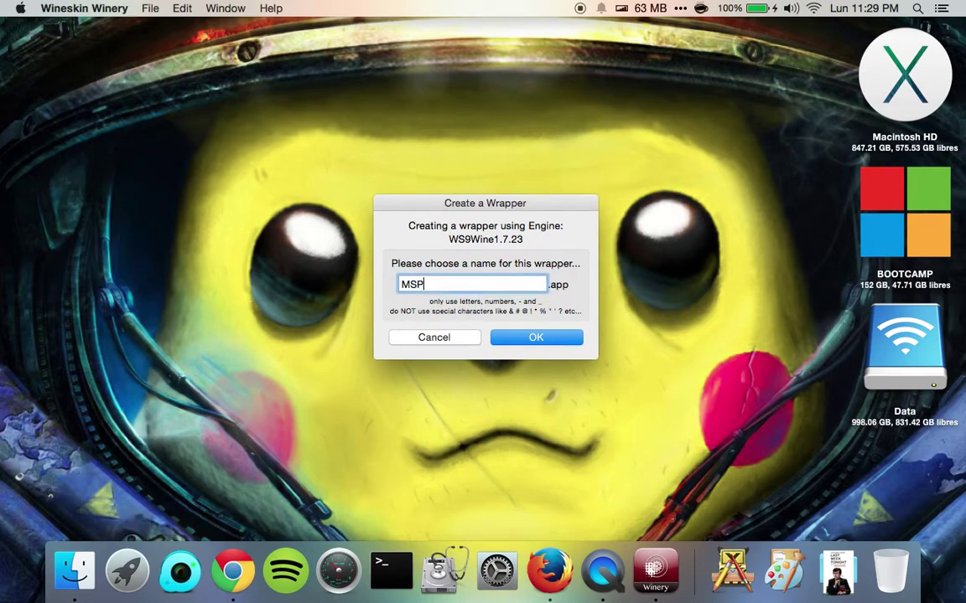
type("aint")
left_click(543, 344)
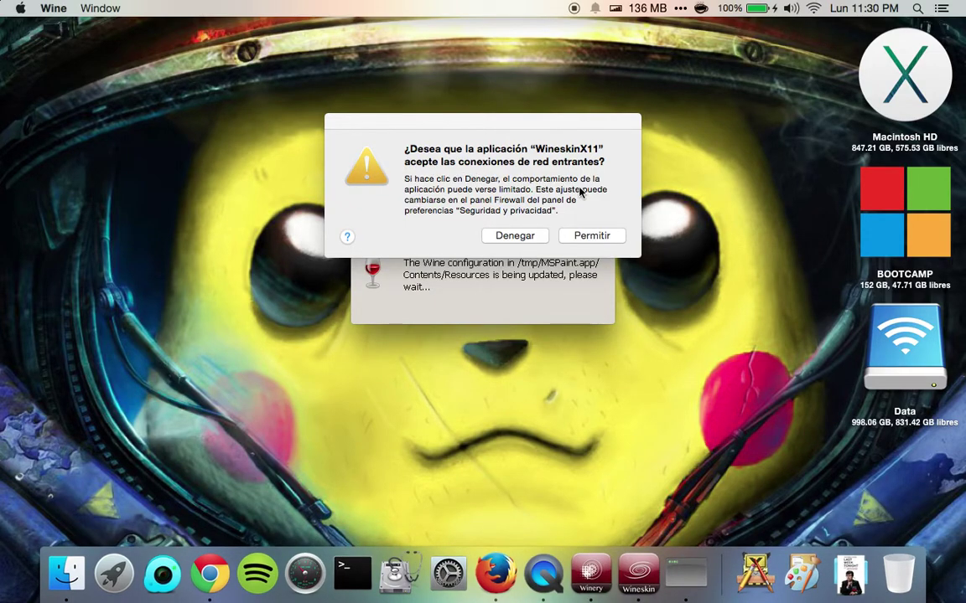
left_click(589, 238)
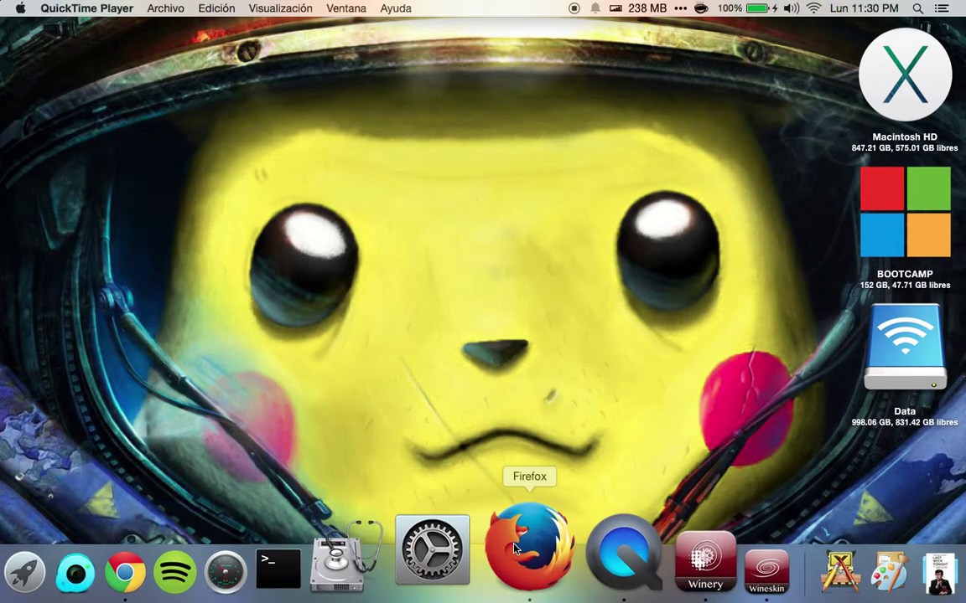
Return to Wineskin Winery and show the finished MSPaint wrapper in Finder.
left_click(515, 548)
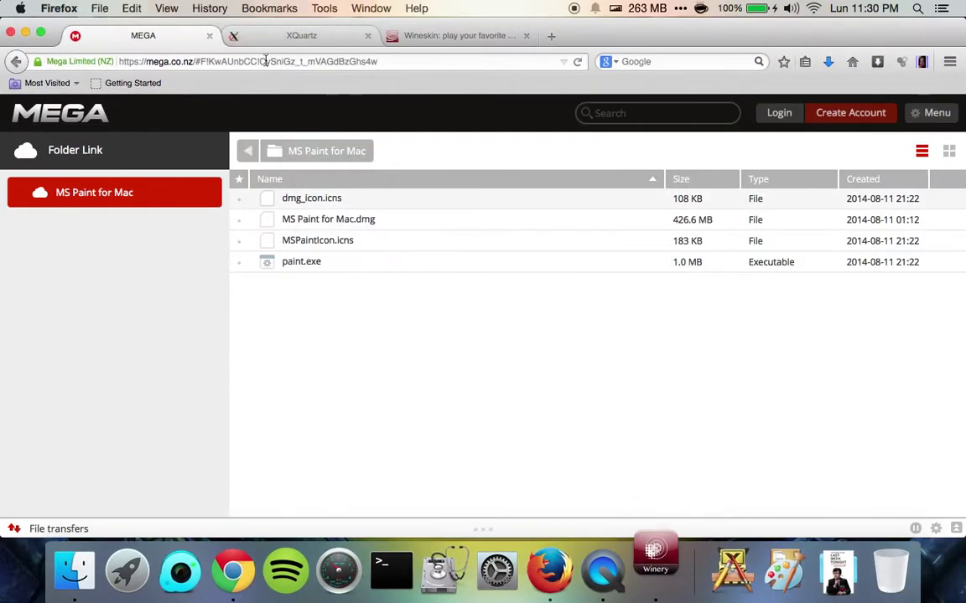
left_click(655, 557)
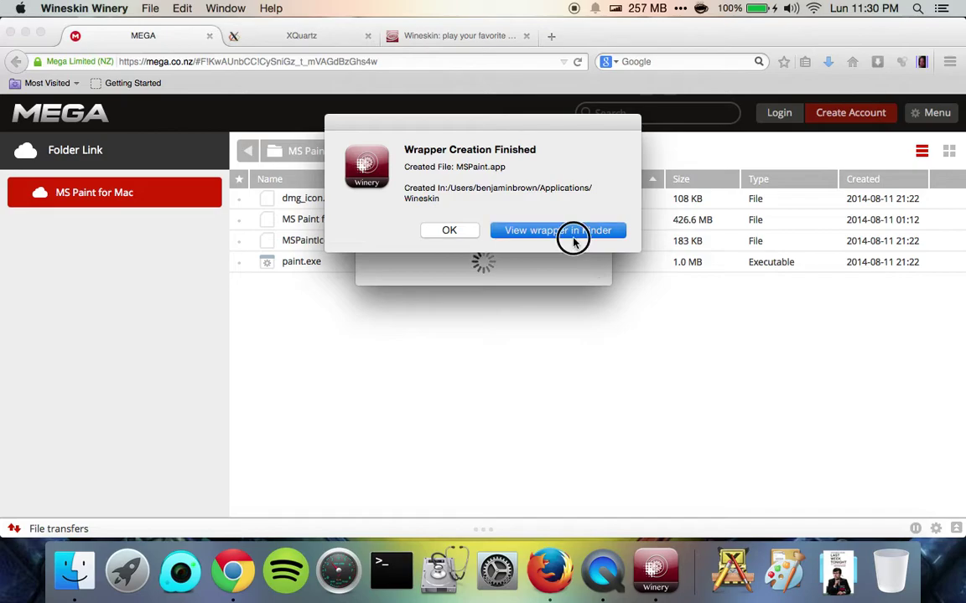
left_click(574, 239)
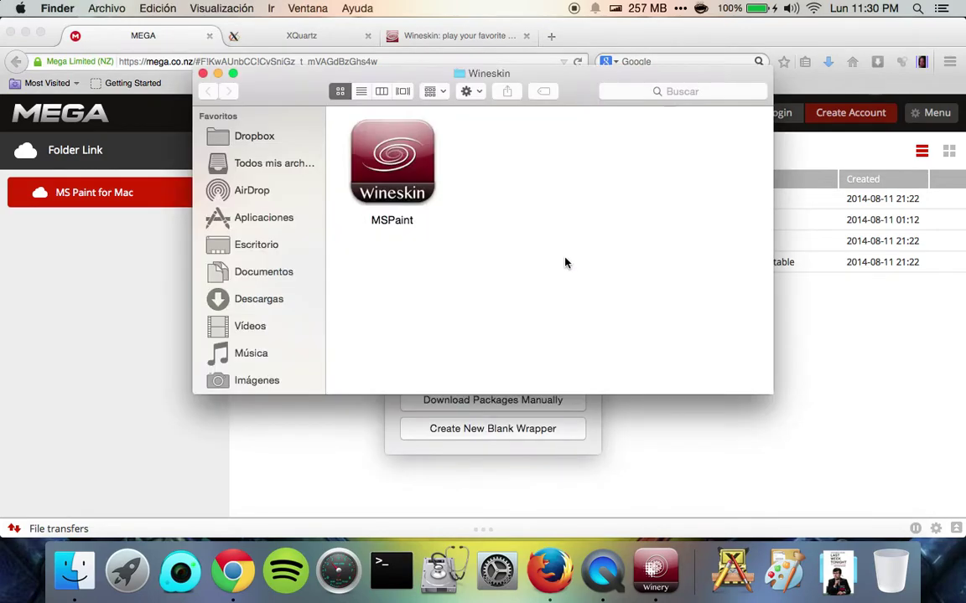
Return to the MEGA folder in Firefox and select MS Paint for Mac.dmg.
left_click(298, 451)
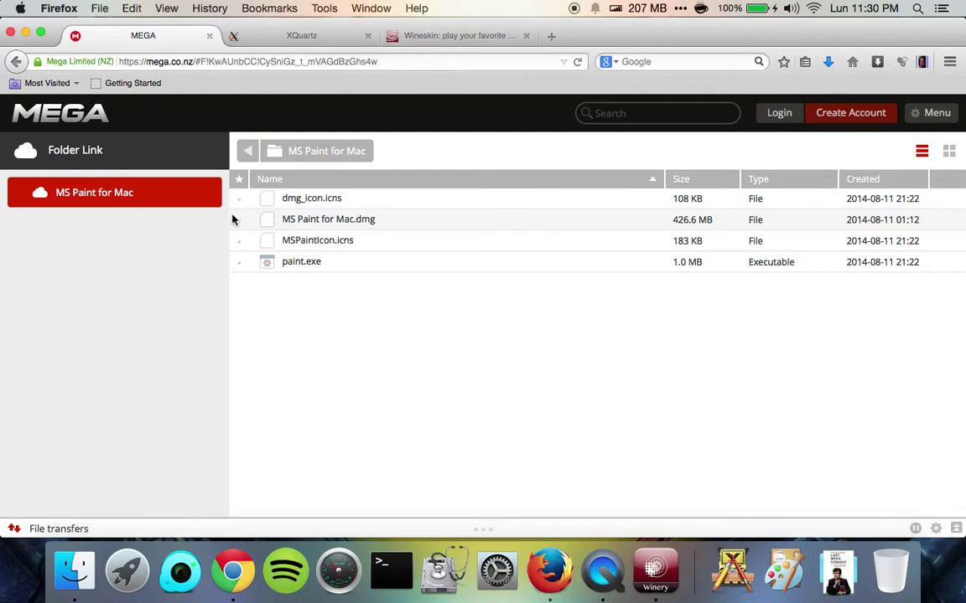
left_click(414, 219)
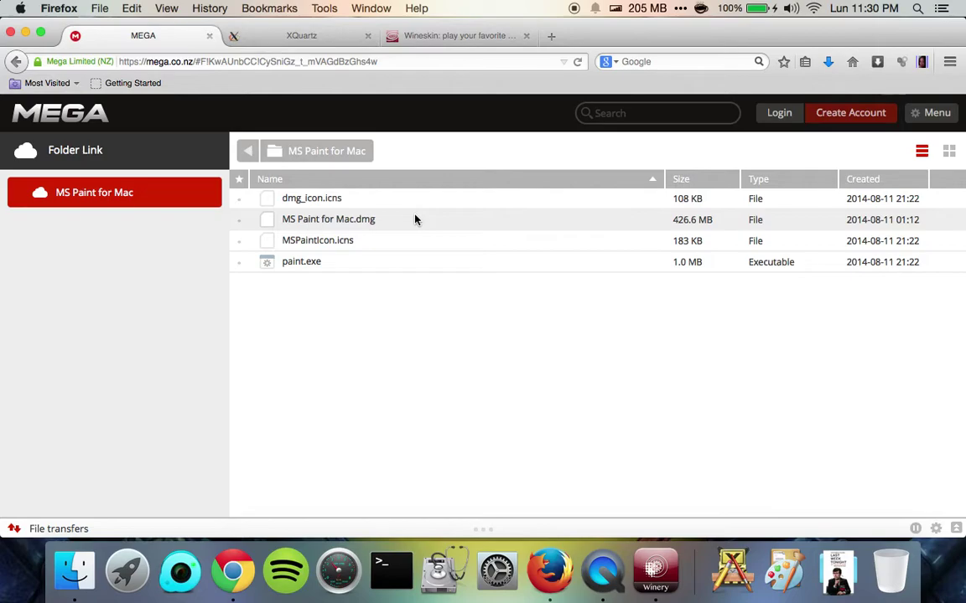
left_click(318, 33)
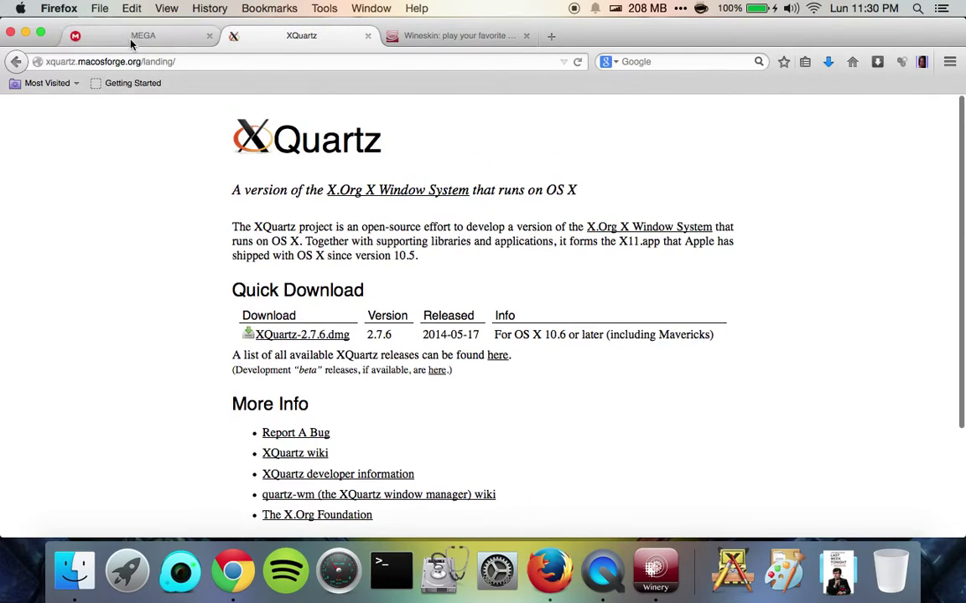
left_click(126, 36)
left_click(335, 222)
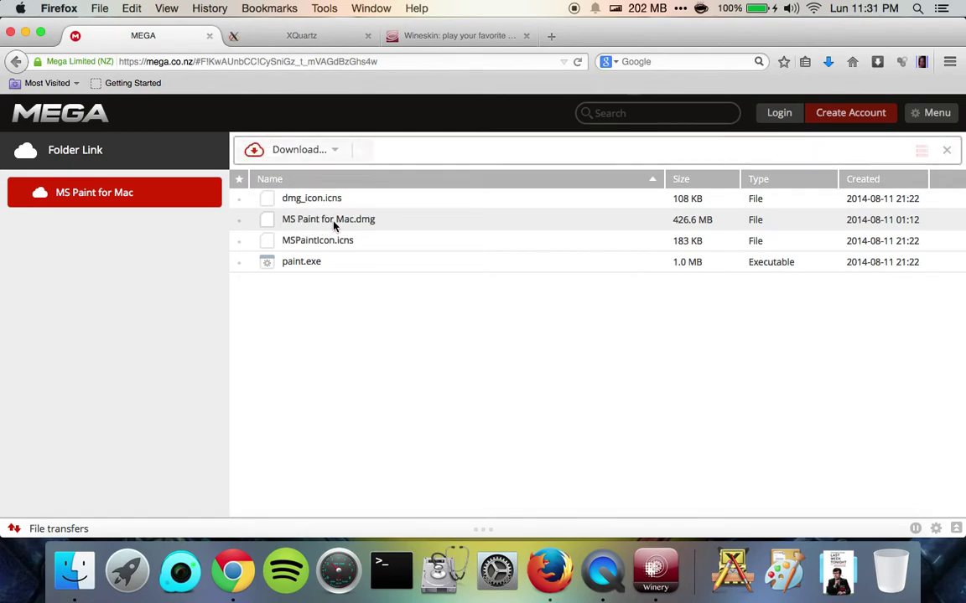
Review the open MEGA, XQuartz and Wineskin pages in Firefox.
left_click(334, 221)
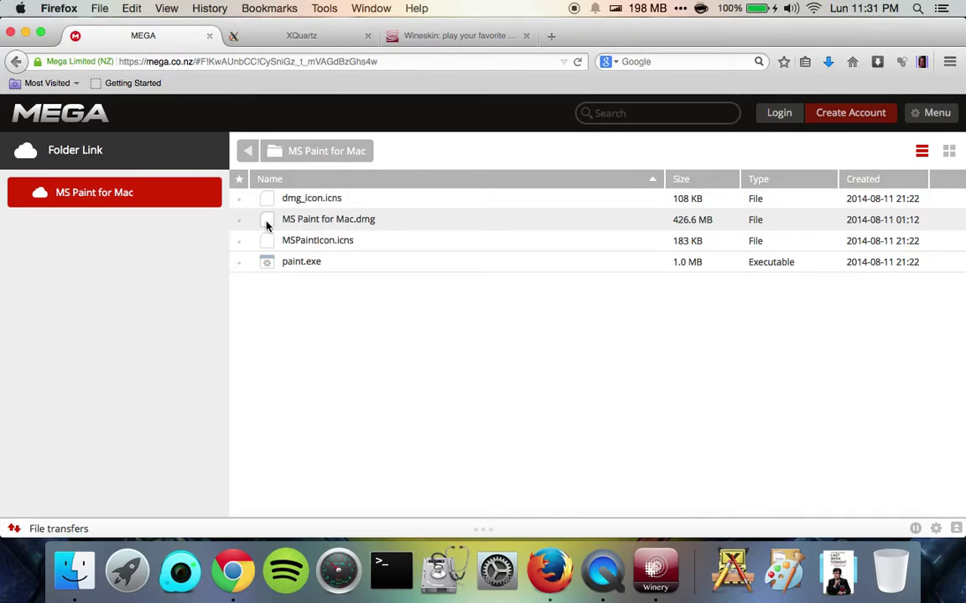
left_click(276, 35)
left_click(420, 36)
left_click(134, 38)
left_click(301, 36)
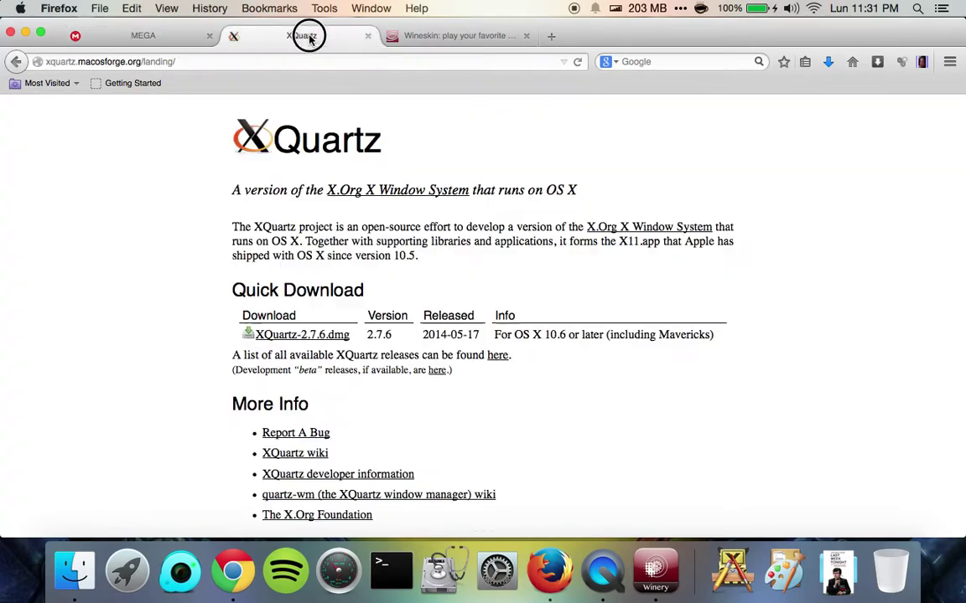
left_click(424, 36)
left_click(159, 36)
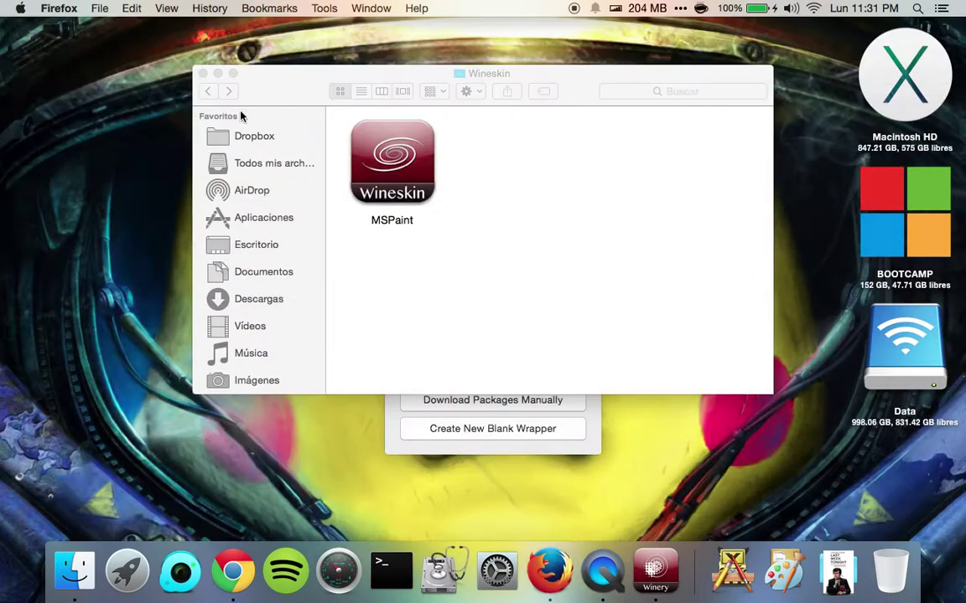
Quit Wineskin Winery and show the package contents of the MSPaint wrapper in Finder.
left_click(499, 449)
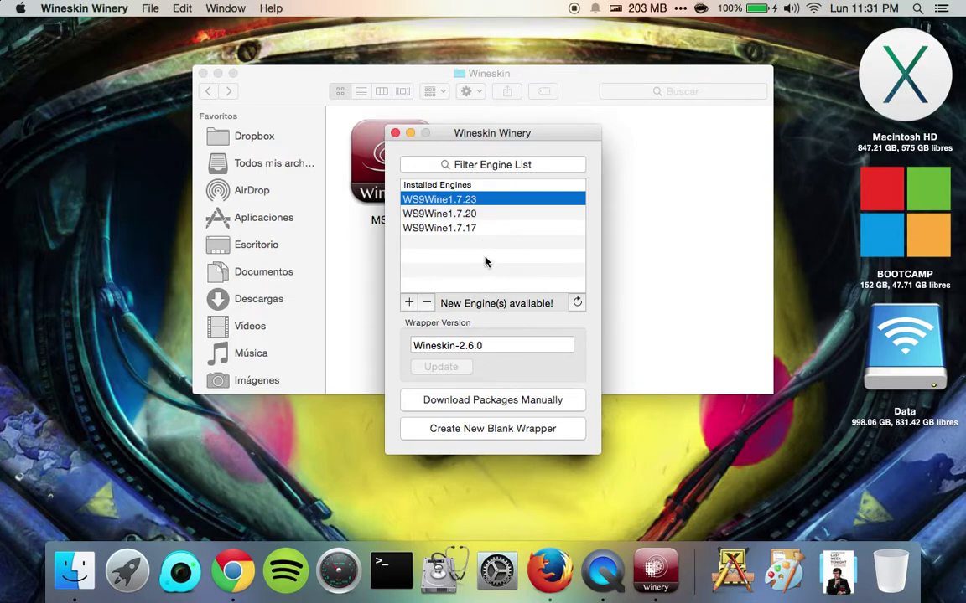
key("super+q")
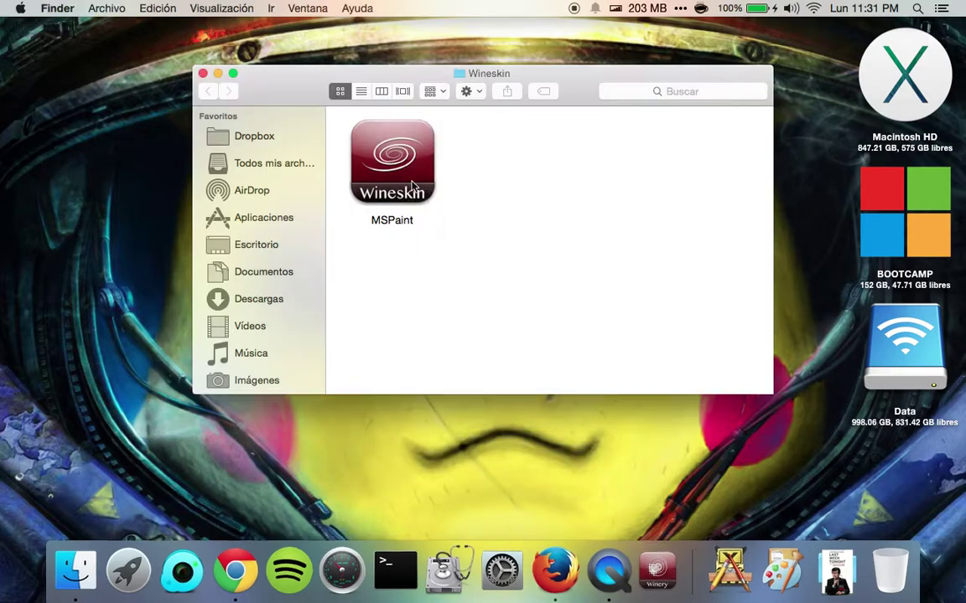
right_click(400, 172)
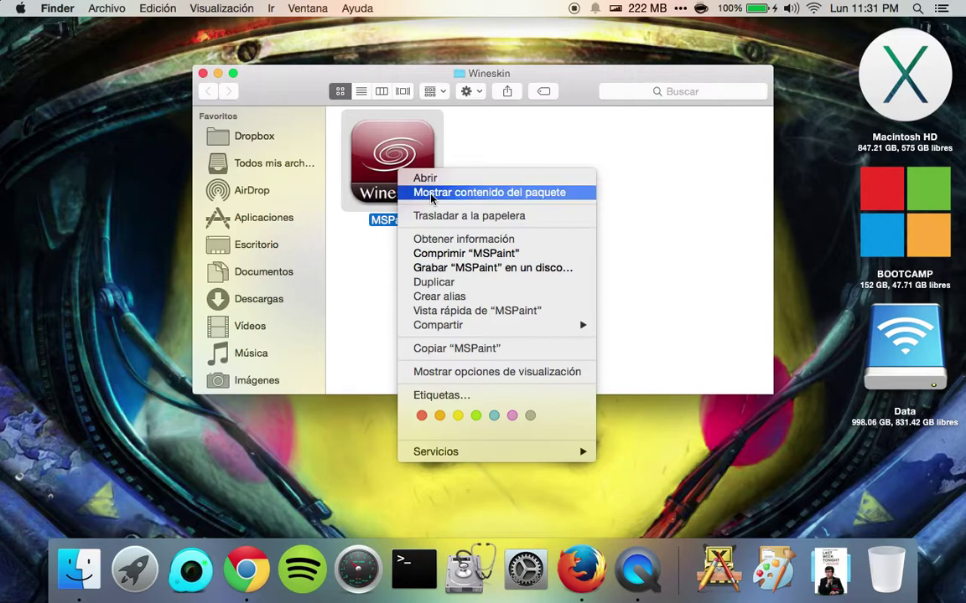
left_click(432, 192)
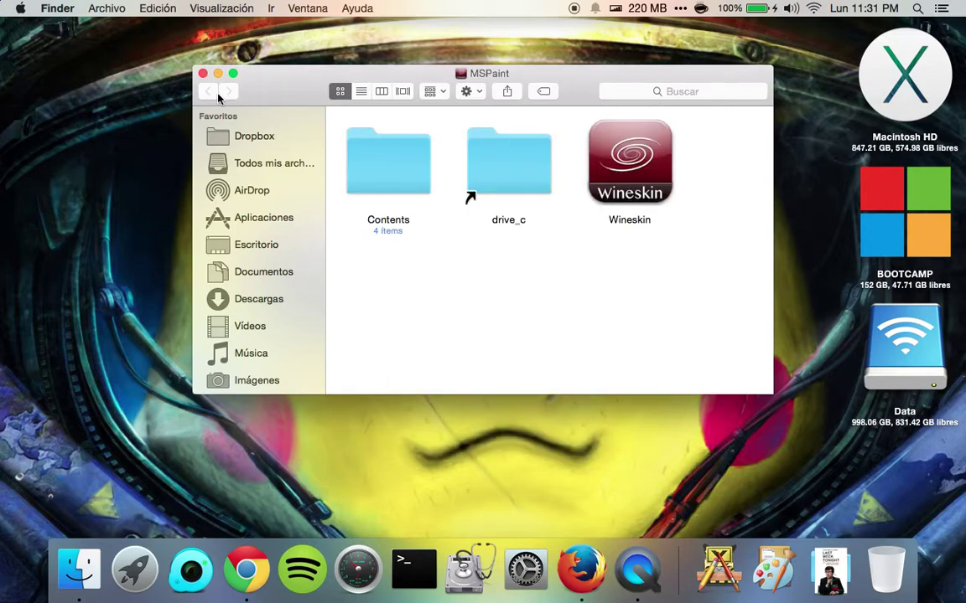
Browse from the home folder through Aplicaciones to the Wineskin folder and show the MSPaint wrapper's package contents again.
scroll(264, 319, "down", 5)
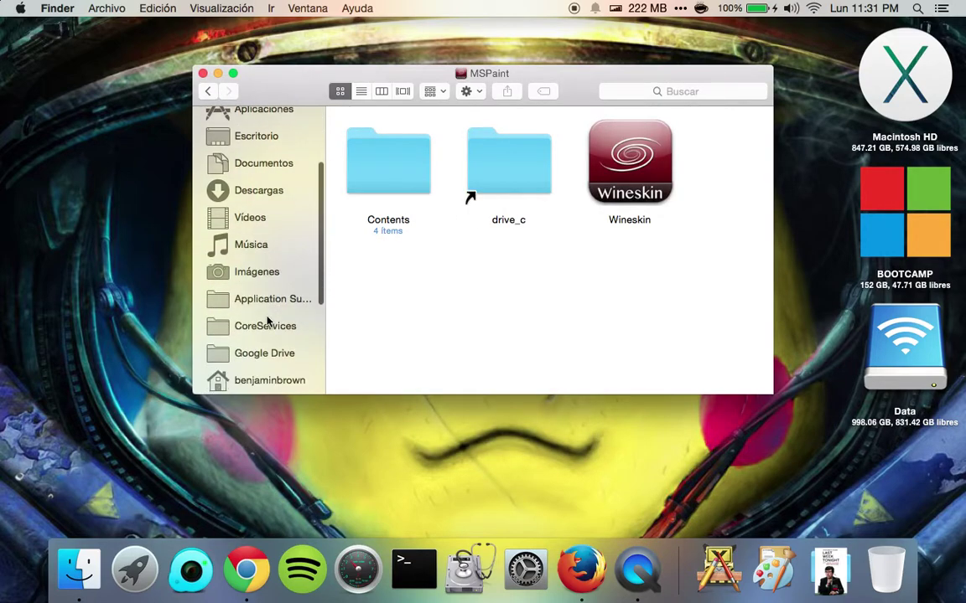
left_click(254, 380)
scroll(234, 297, "up", 5)
double_click(360, 158)
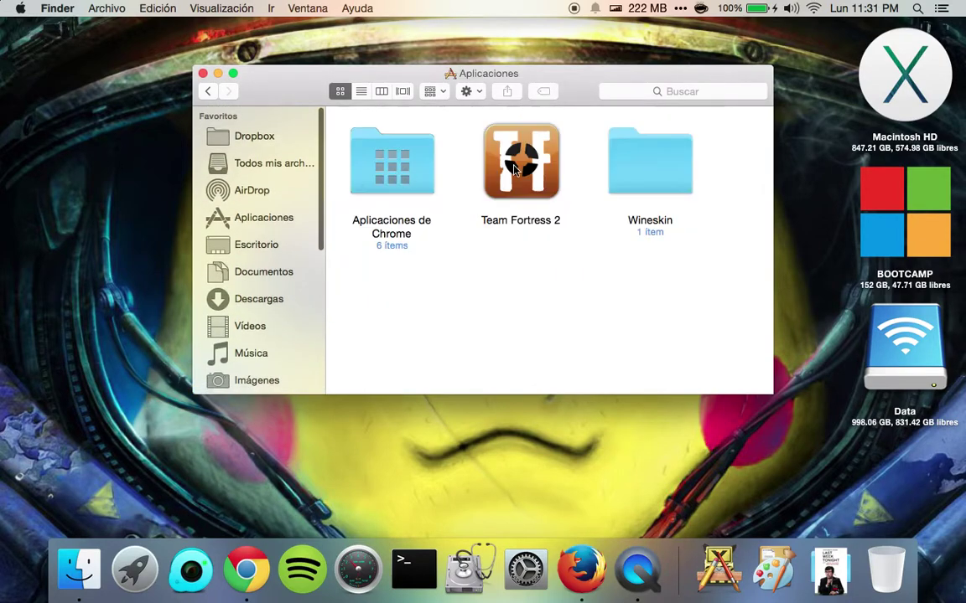
double_click(654, 162)
right_click(409, 149)
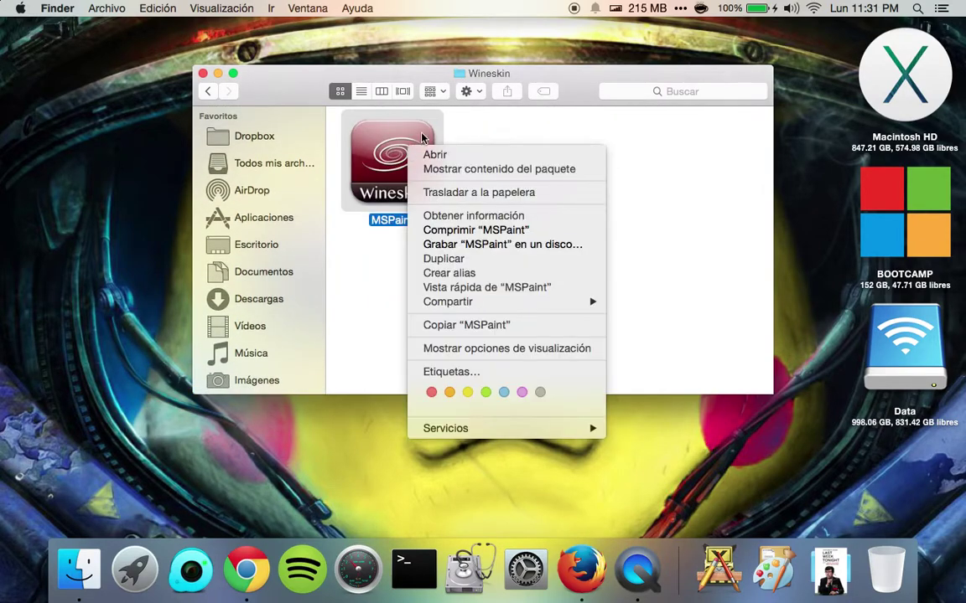
left_click(459, 124)
left_click(449, 129)
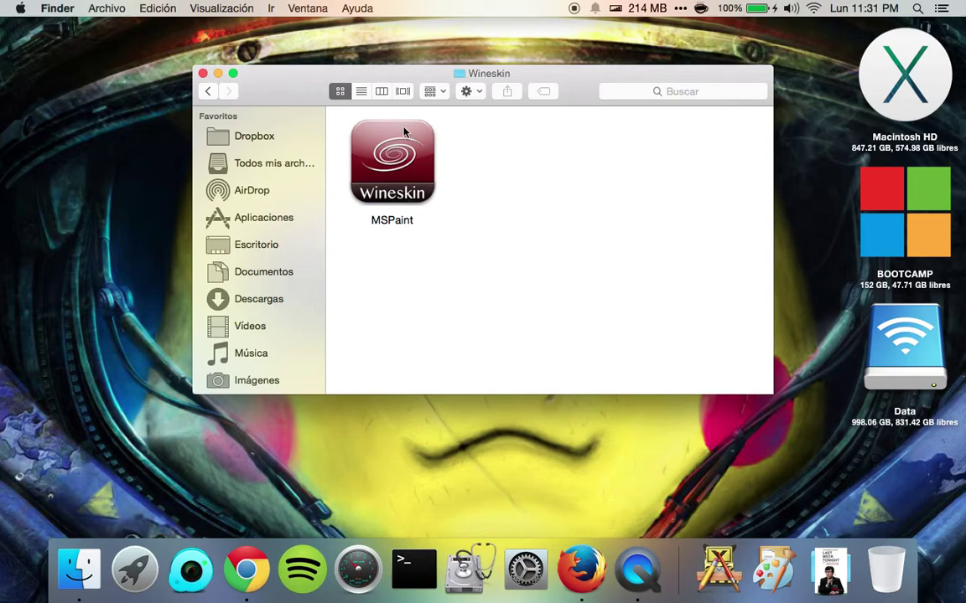
right_click(397, 164)
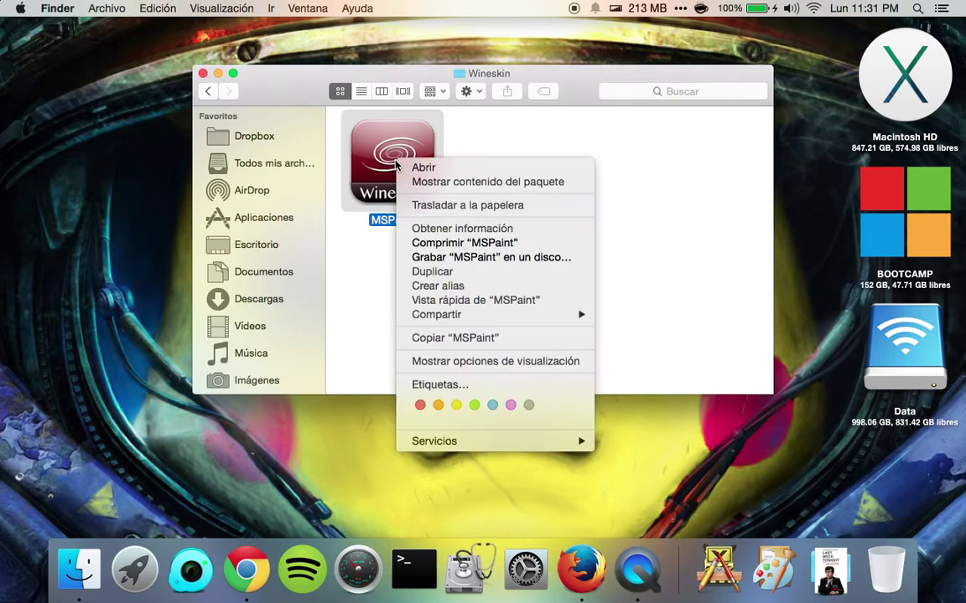
left_click(483, 182)
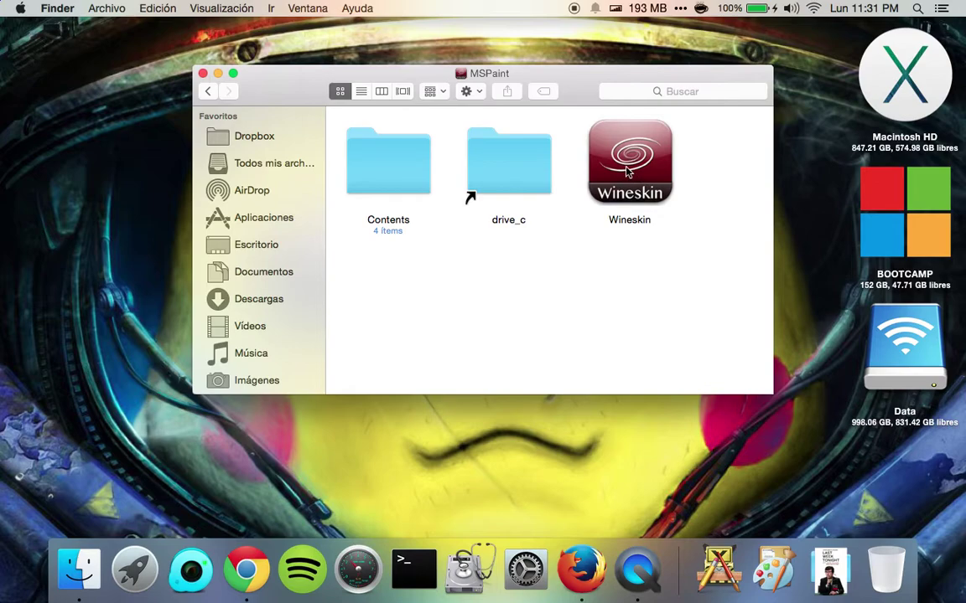
Launch Wineskin from the MSPaint package and start a software installation using paint.exe from Descargas as the setup executable.
double_click(627, 171)
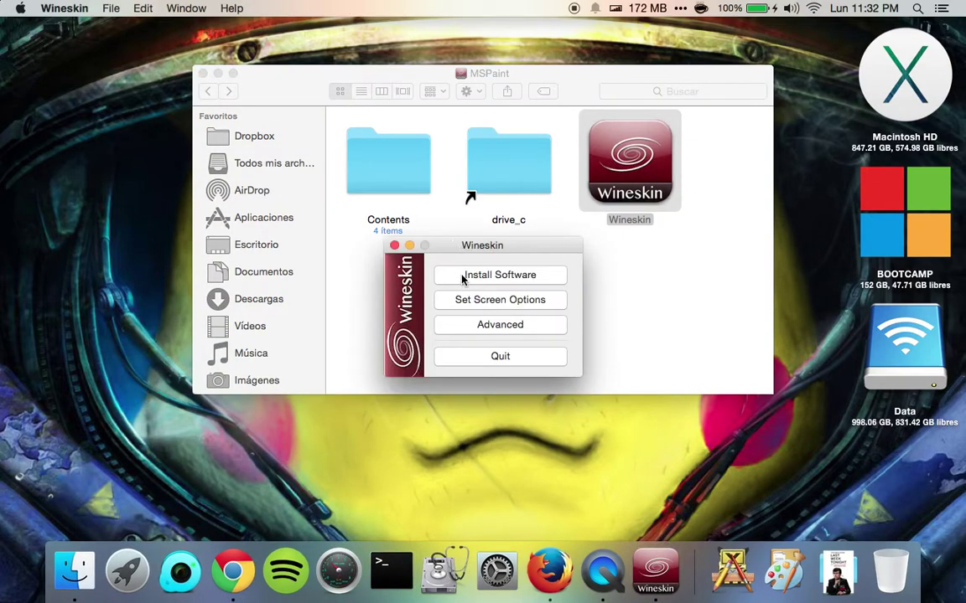
left_click(785, 571)
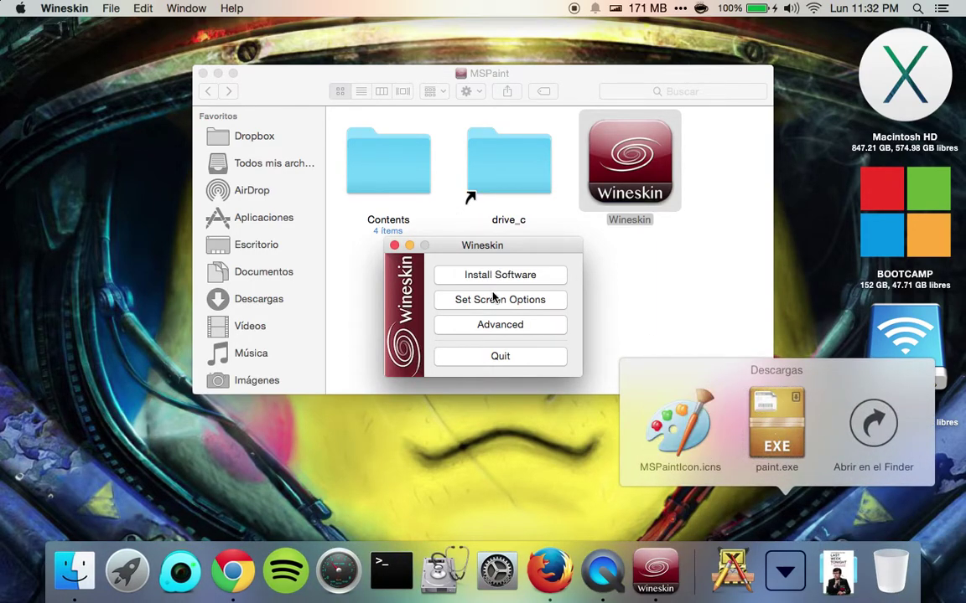
left_click(446, 270)
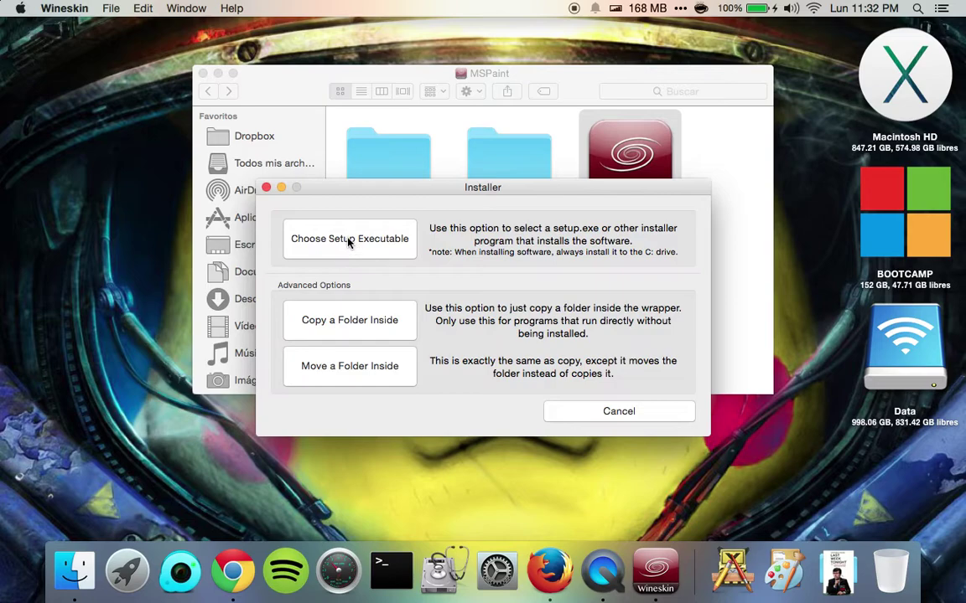
left_click(337, 251)
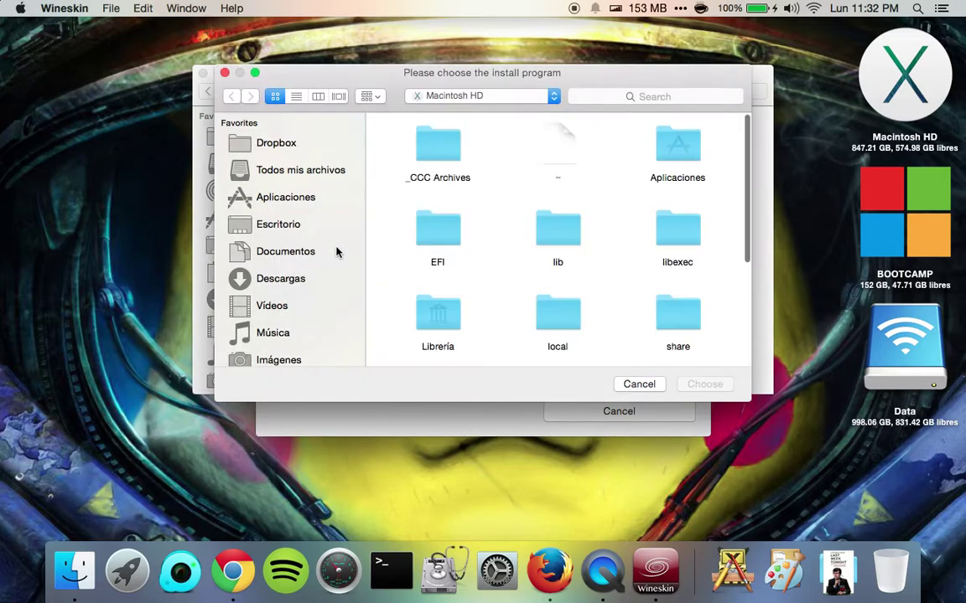
left_click(282, 279)
double_click(519, 147)
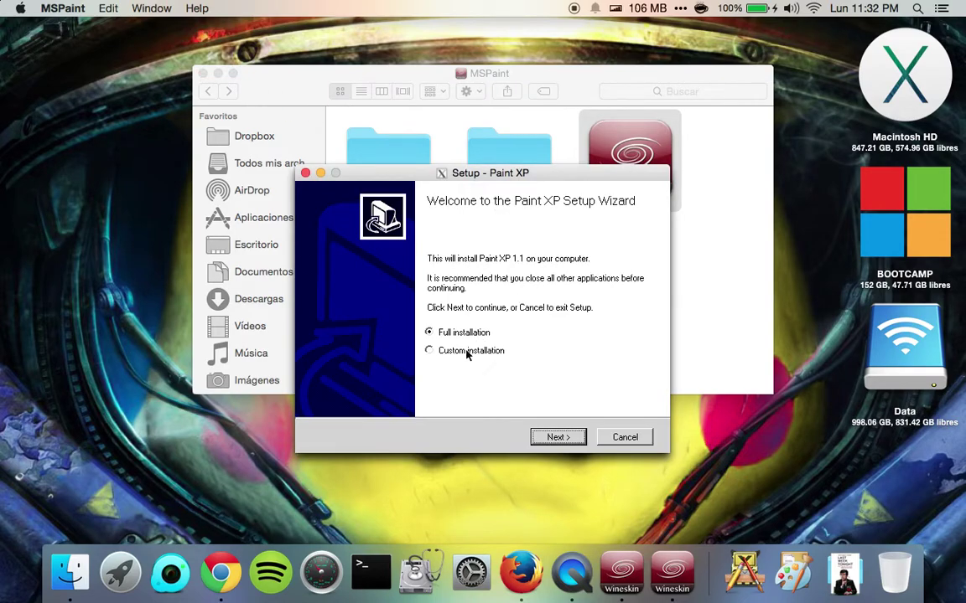
Install Paint XP as a custom installation without a Start Menu folder or desktop icon, and finish setup without launching it.
left_click(466, 351)
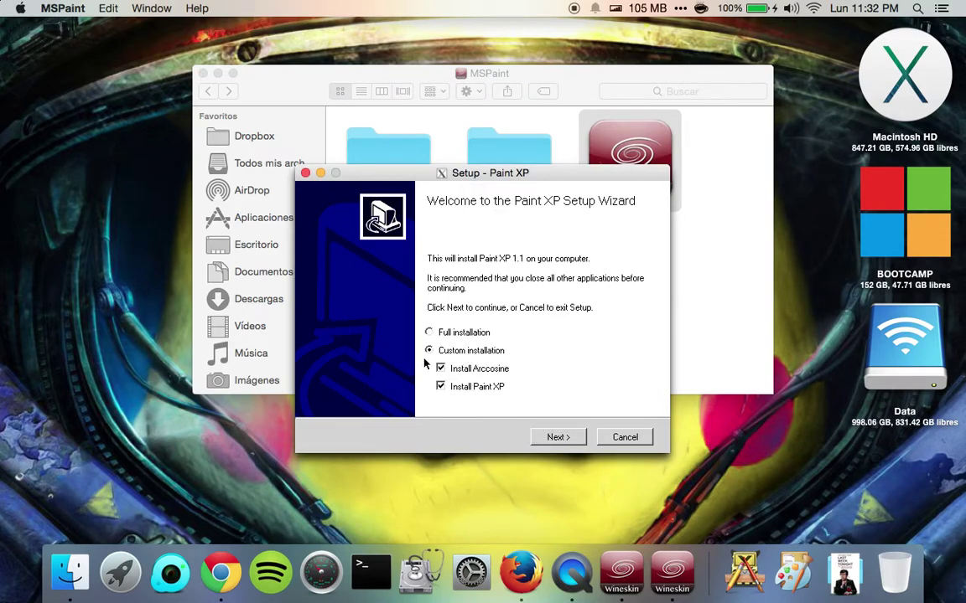
left_click(553, 437)
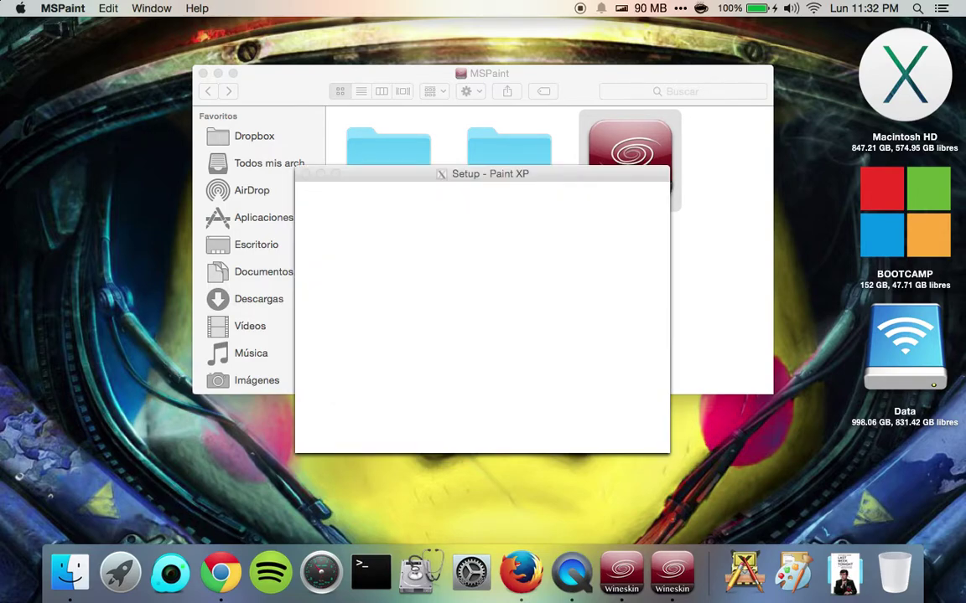
left_click(566, 438)
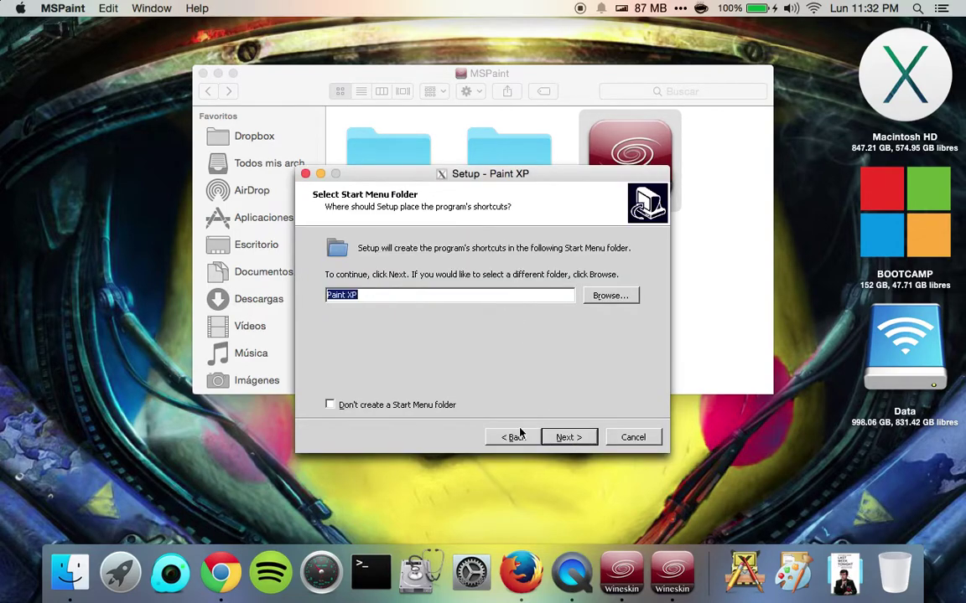
left_click(427, 405)
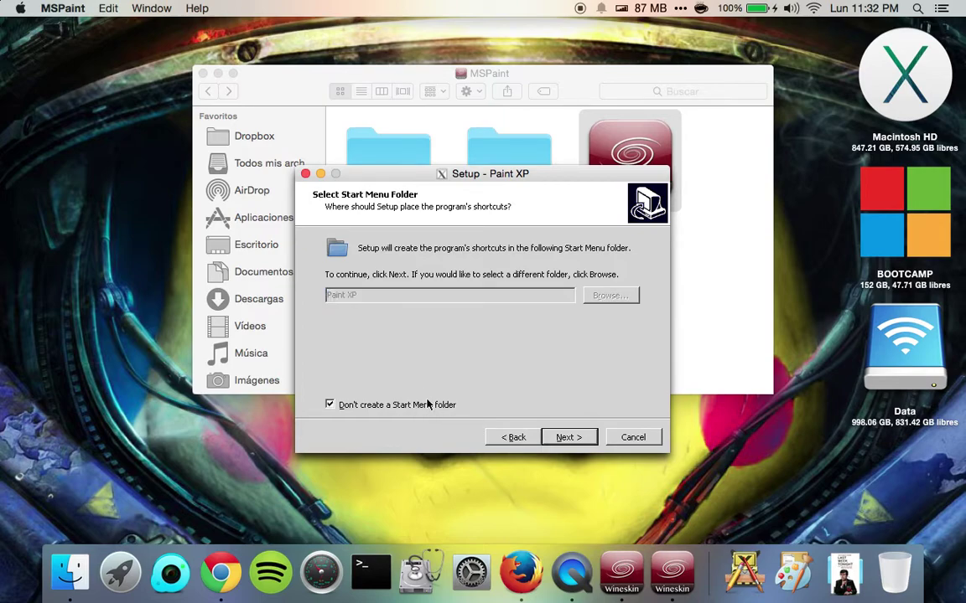
left_click(566, 440)
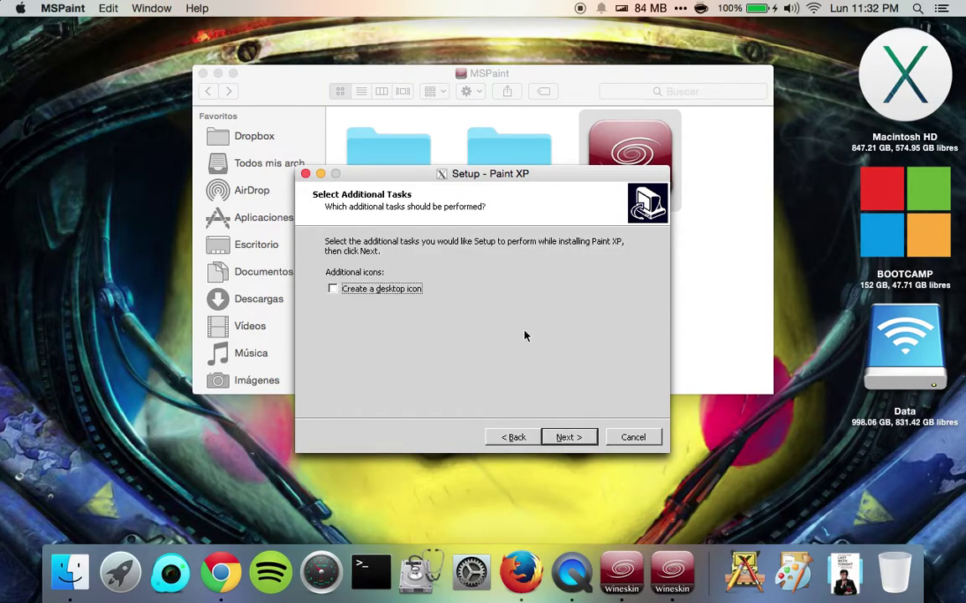
left_click(567, 437)
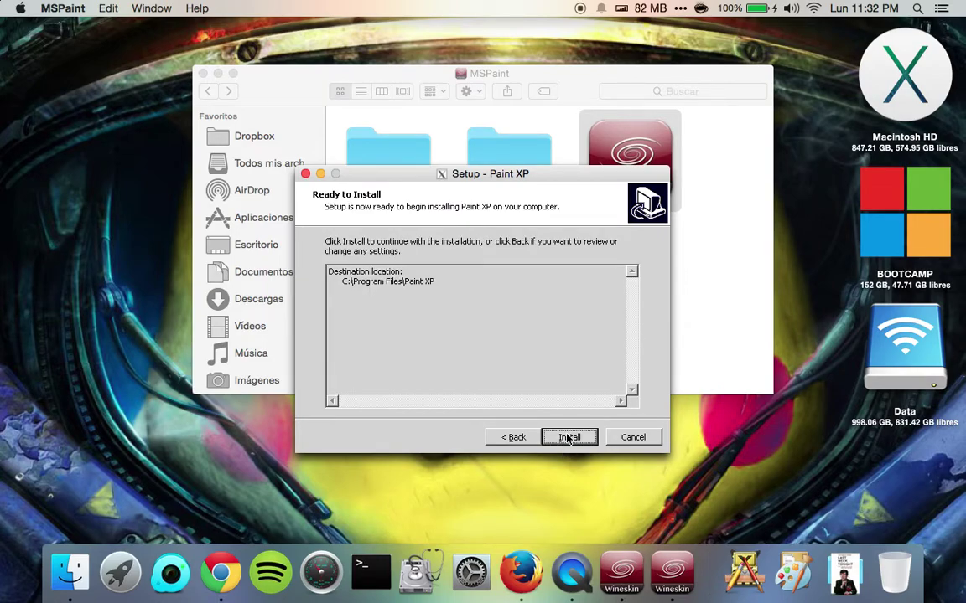
left_click(567, 437)
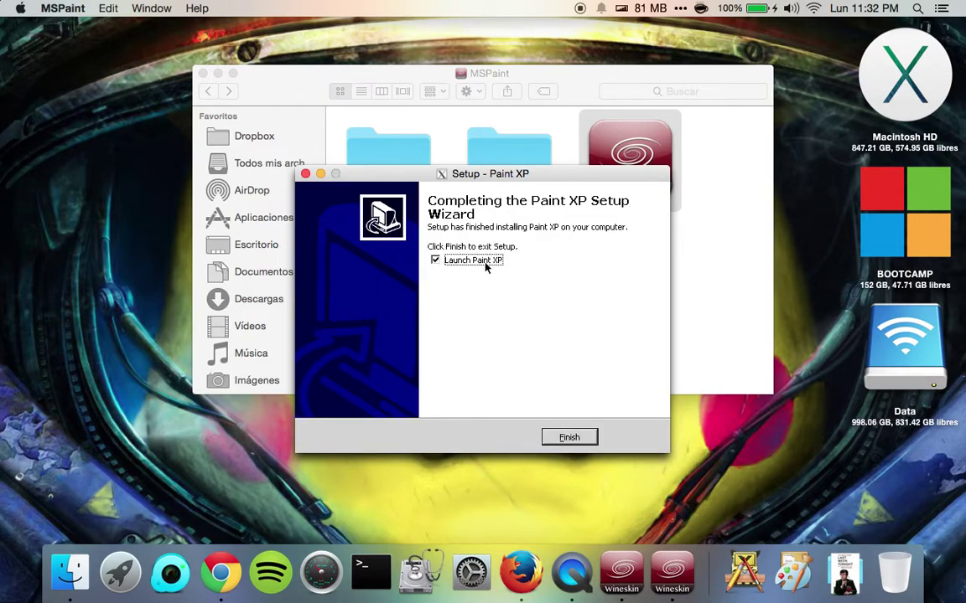
left_click(484, 265)
left_click(575, 438)
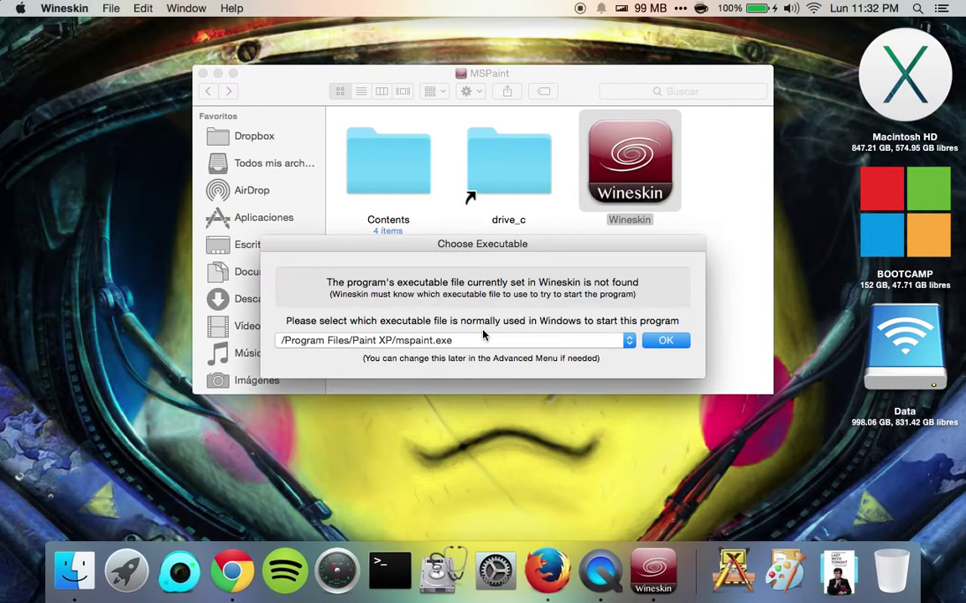
Look over the executables offered for the wrapper and view the MSPaint app in Launchpad.
left_click(484, 340)
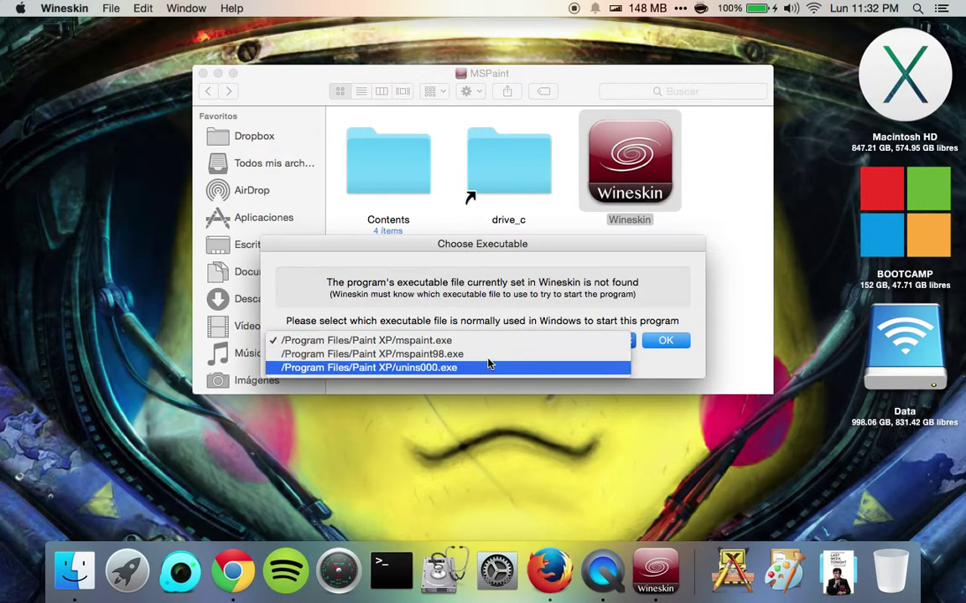
left_click(487, 318)
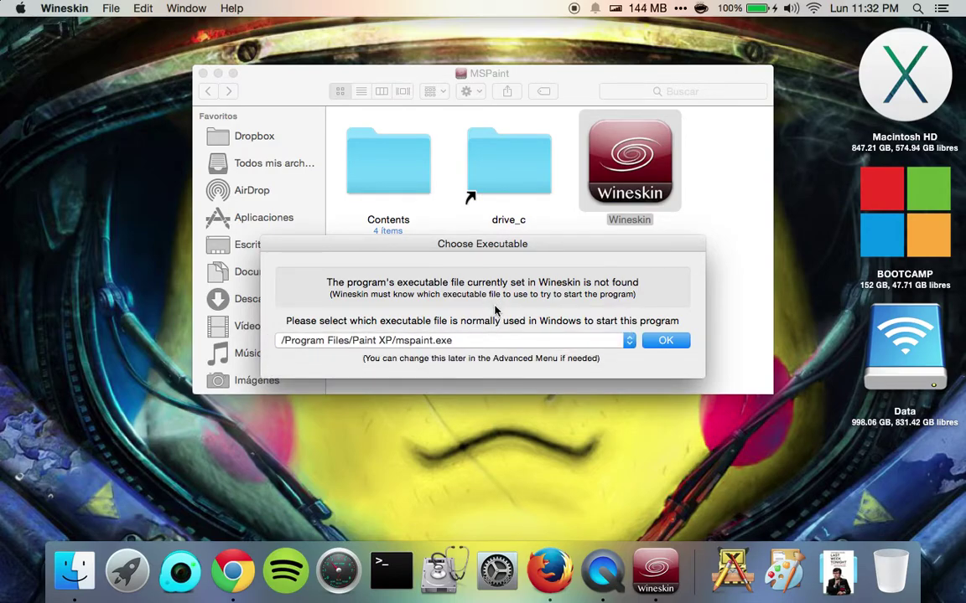
key("F4")
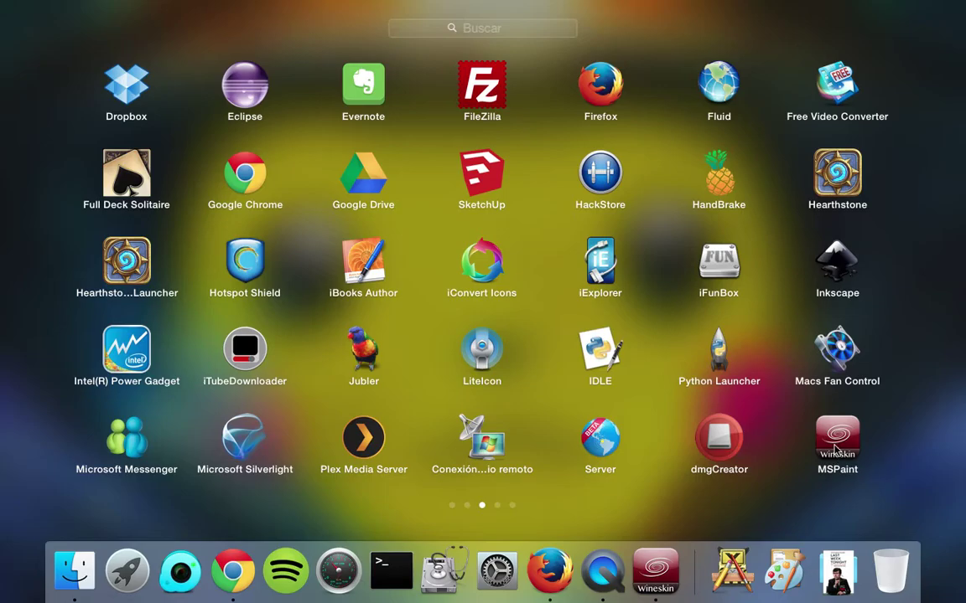
left_click(784, 571)
key("F4")
left_click(829, 431)
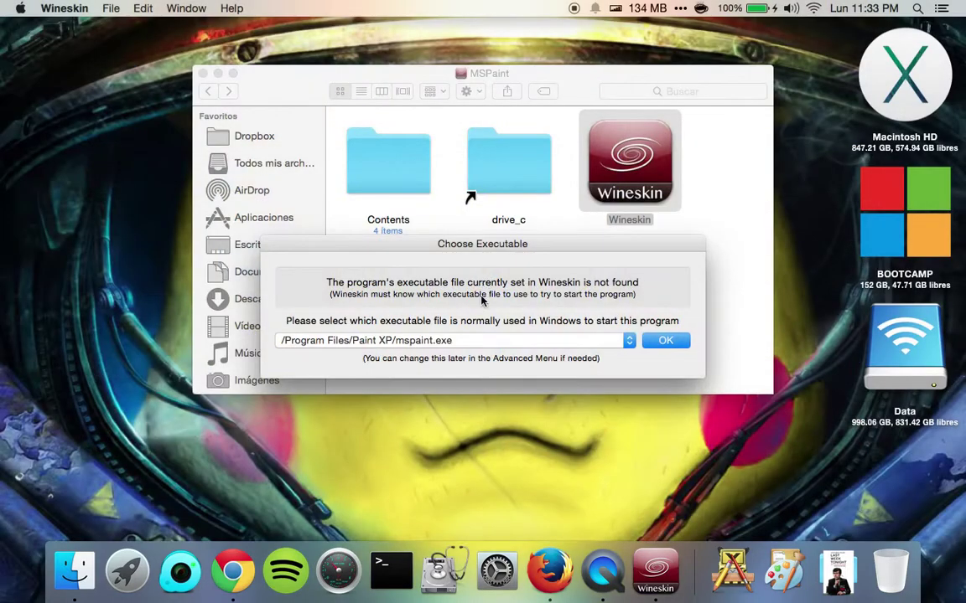
Set /Program Files/Paint XP/mspaint.exe as the wrapper's executable, then view and close Wineskin's advanced configuration.
left_click(493, 342)
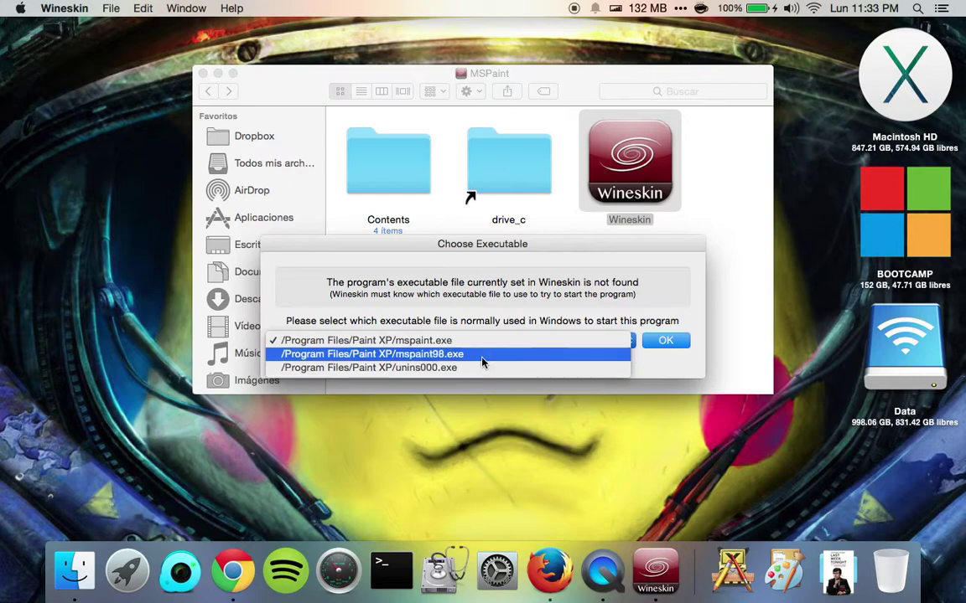
left_click(482, 341)
left_click(660, 340)
left_click(483, 326)
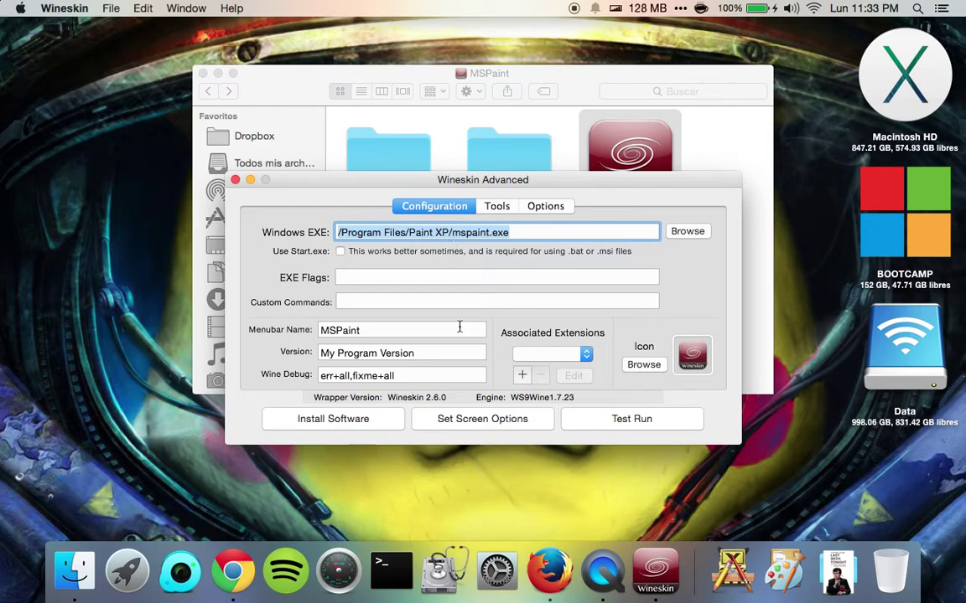
left_click(236, 180)
Launch Wineskin from the MSPaint package again and open Winetricks from its advanced tools.
double_click(610, 147)
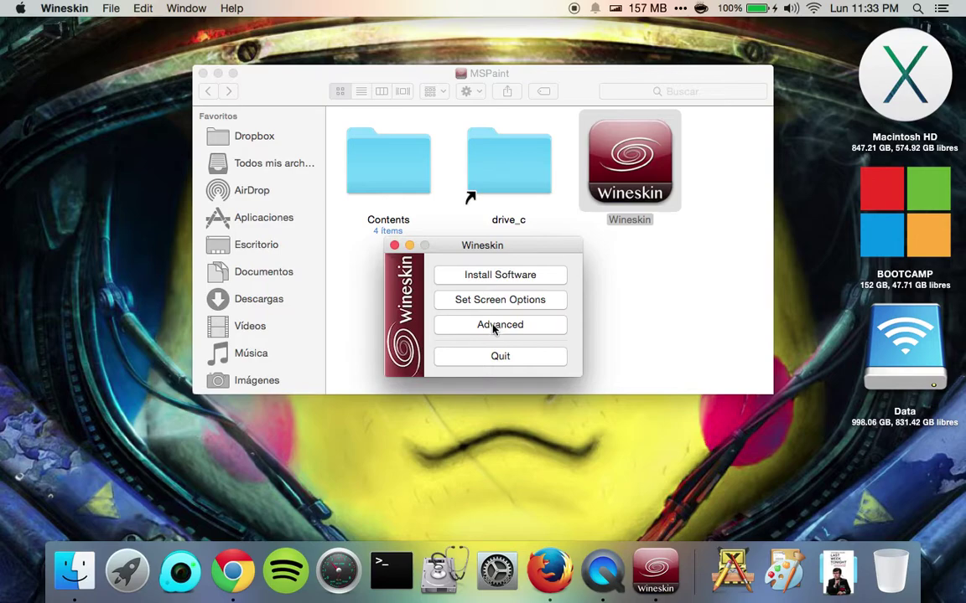
left_click(495, 328)
left_click(489, 205)
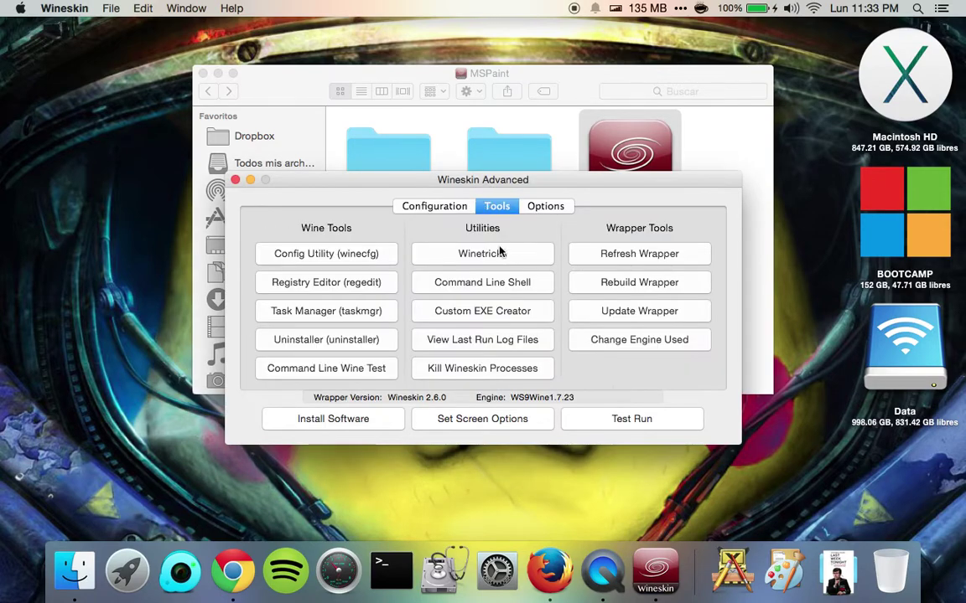
left_click(482, 254)
Run Winetricks for the mfc40 and mfc42 libraries, and close the Winetricks window once the commands have finished.
left_click(228, 118)
scroll(295, 149, "down", 20)
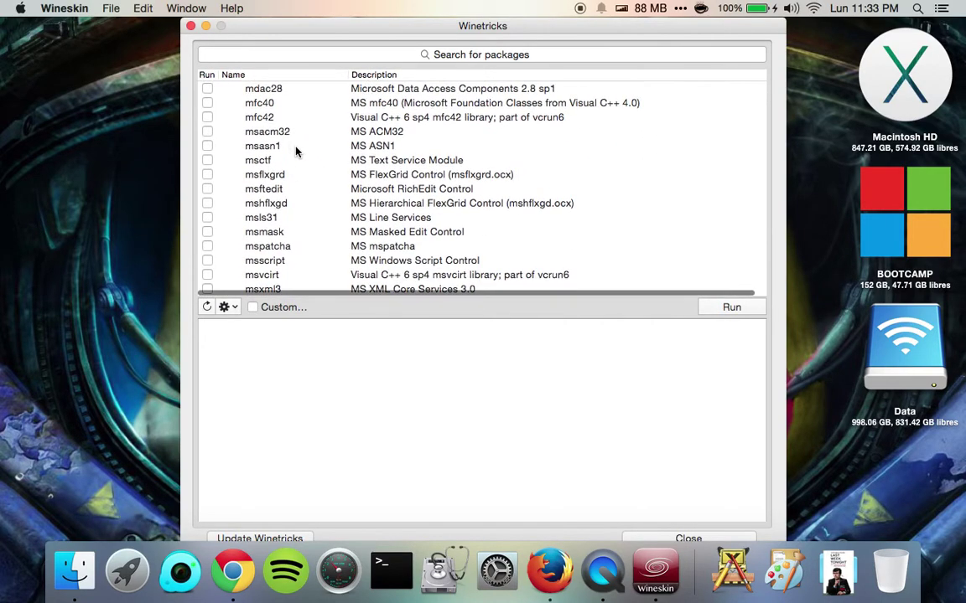
scroll(295, 151, "up", 2)
left_click(205, 155)
left_click(203, 170)
scroll(252, 172, "up", 1)
scroll(291, 172, "down", 1)
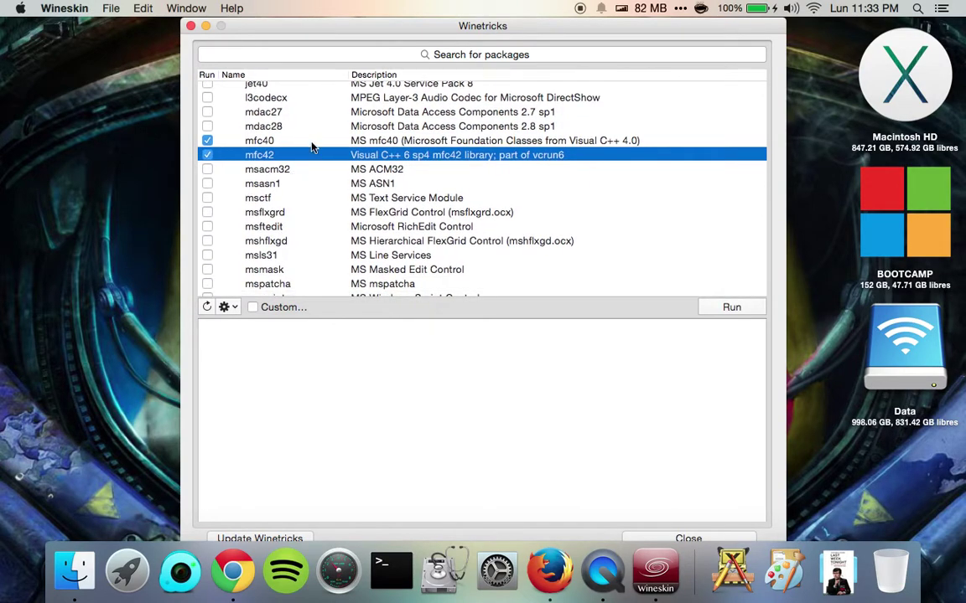
left_click(312, 144)
left_click(314, 152)
left_click(732, 307)
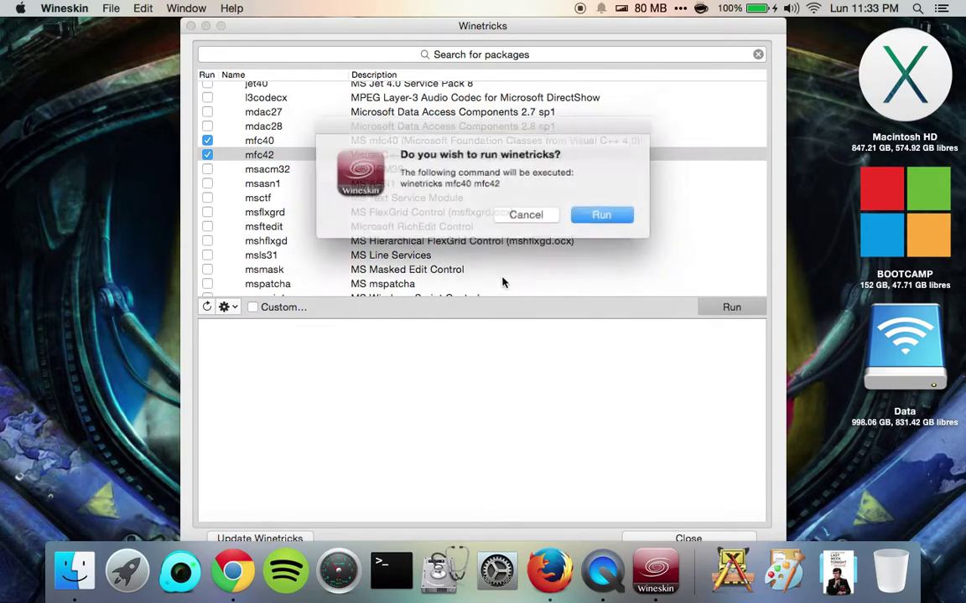
left_click(587, 214)
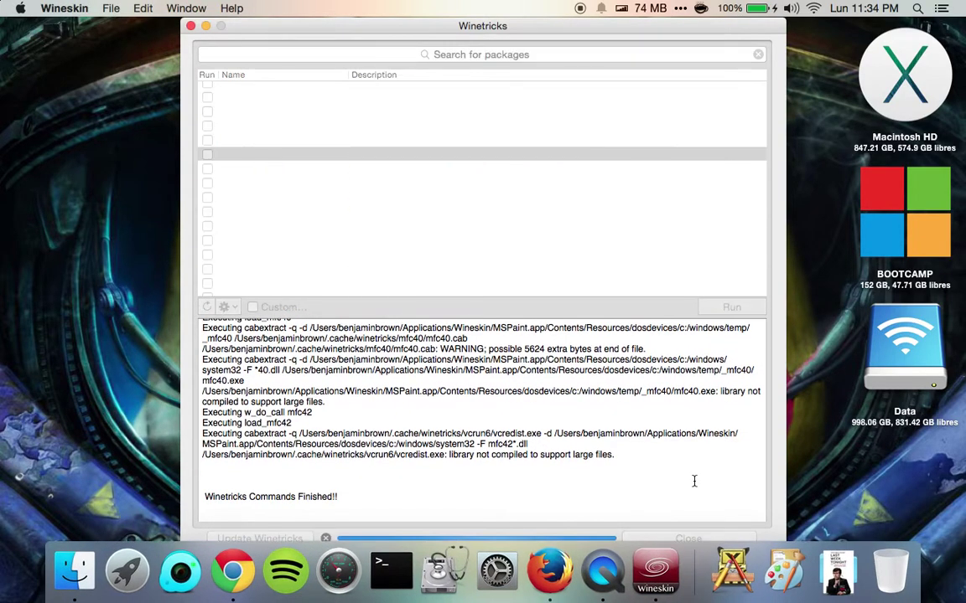
left_click(191, 26)
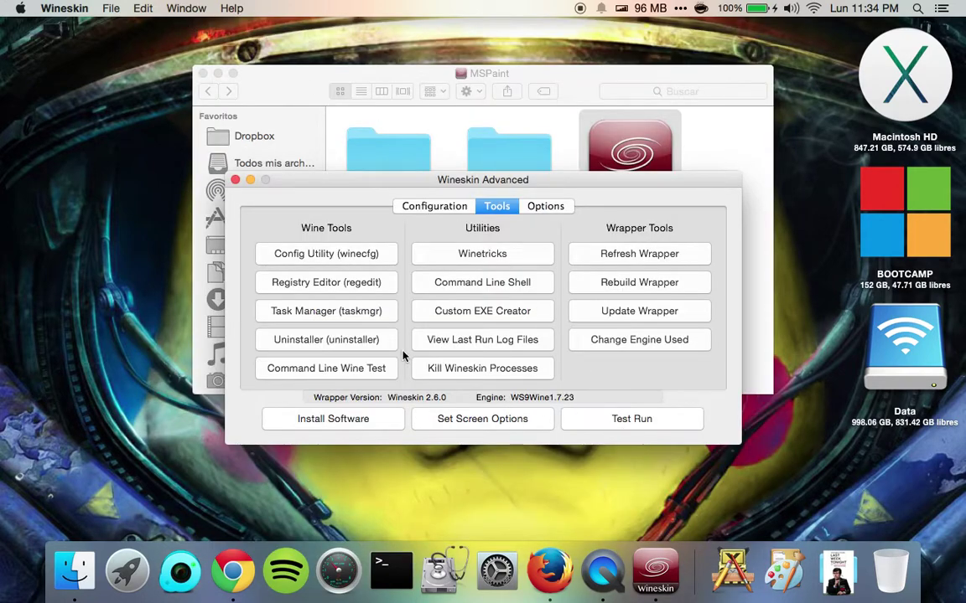
Set the wrapper's icon to MSPaintIcon.icns from Descargas and close Wineskin's advanced configuration.
left_click(423, 206)
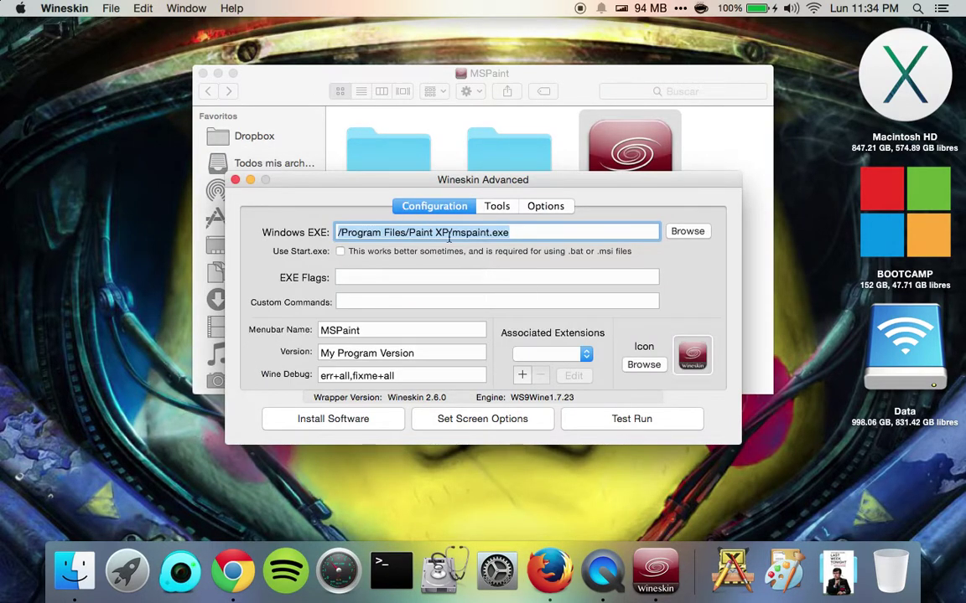
left_click(627, 364)
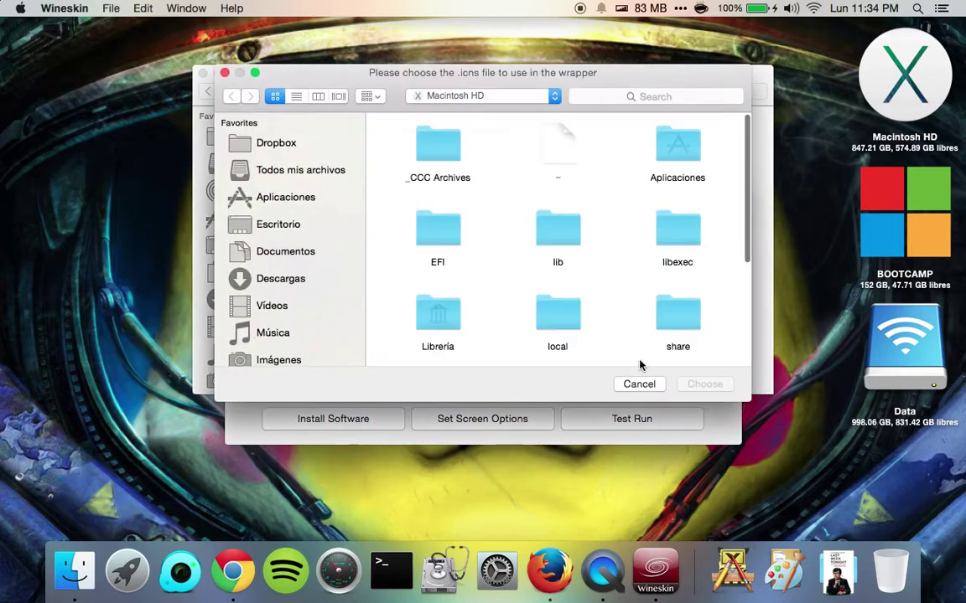
left_click(265, 281)
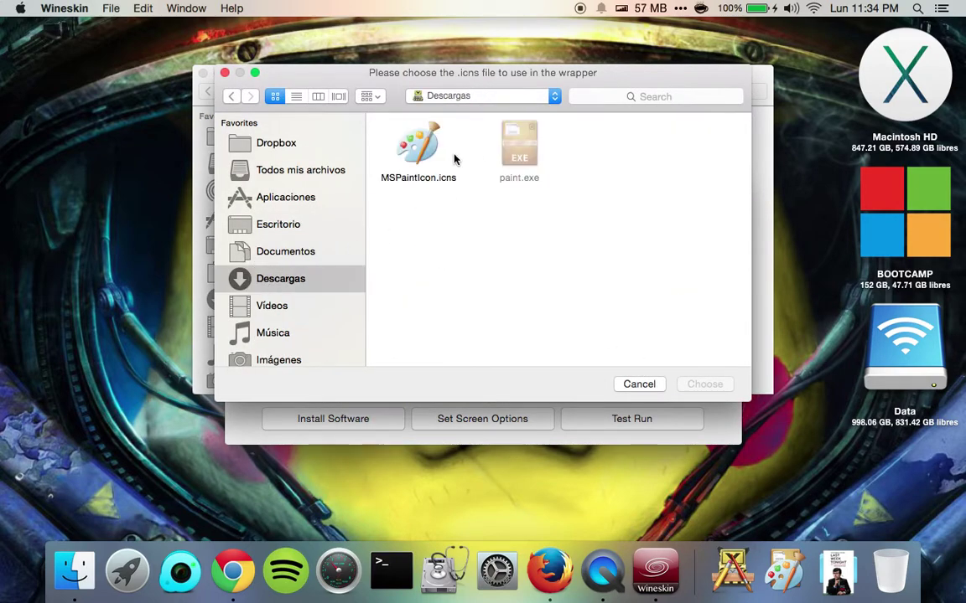
double_click(415, 147)
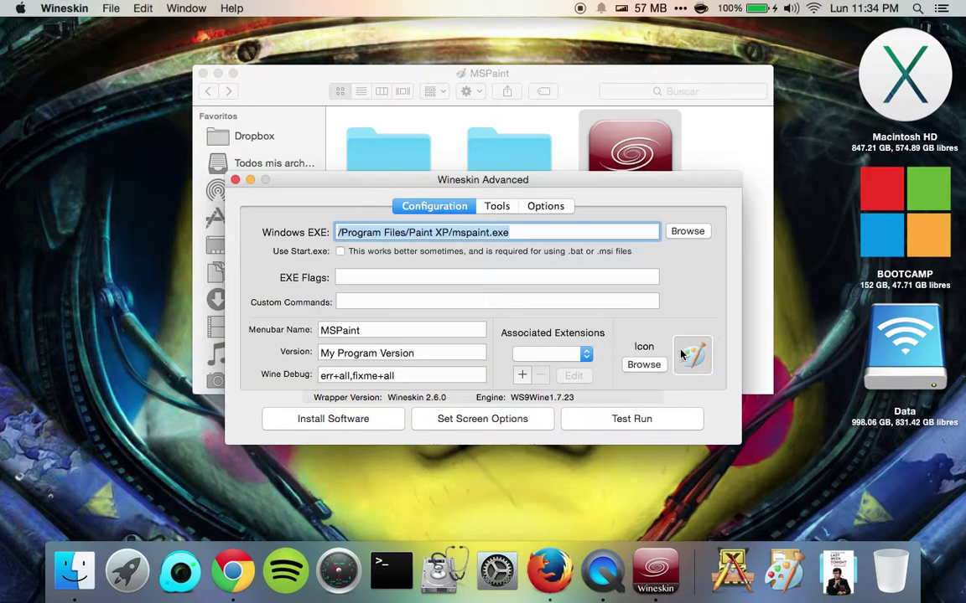
left_click(235, 181)
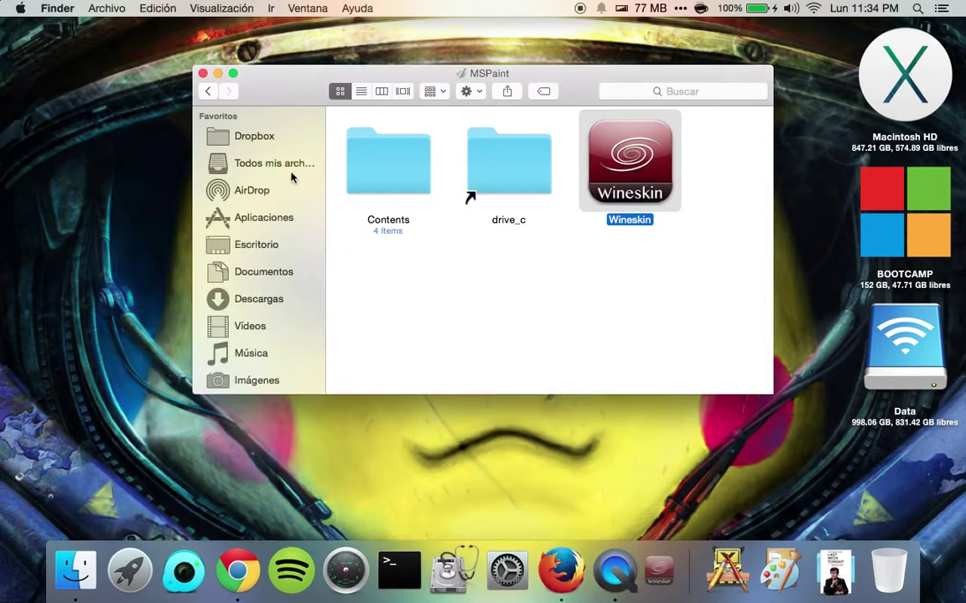
Go back to the Wineskin folder and view the file information of the MSPaint app.
left_click(208, 92)
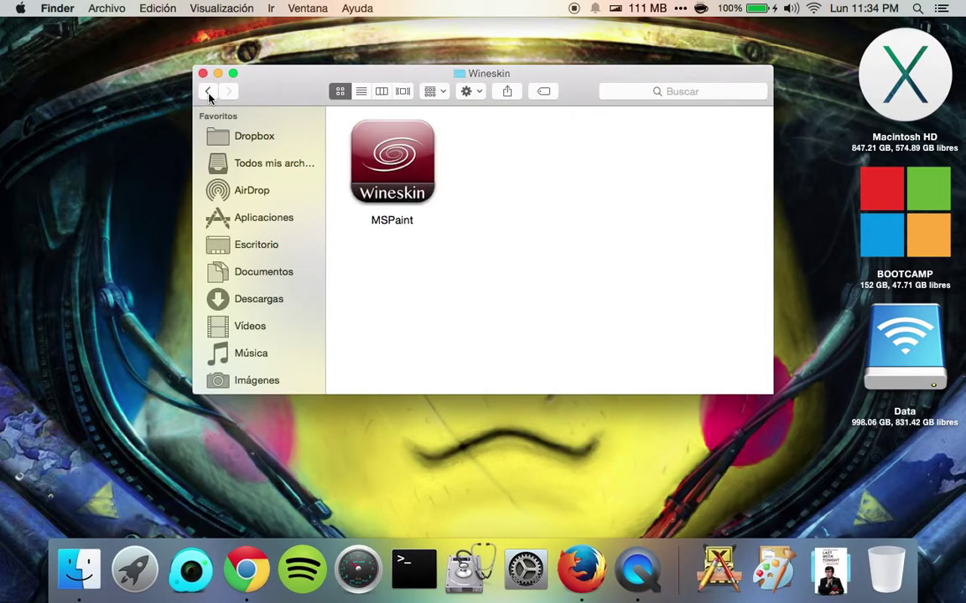
right_click(389, 171)
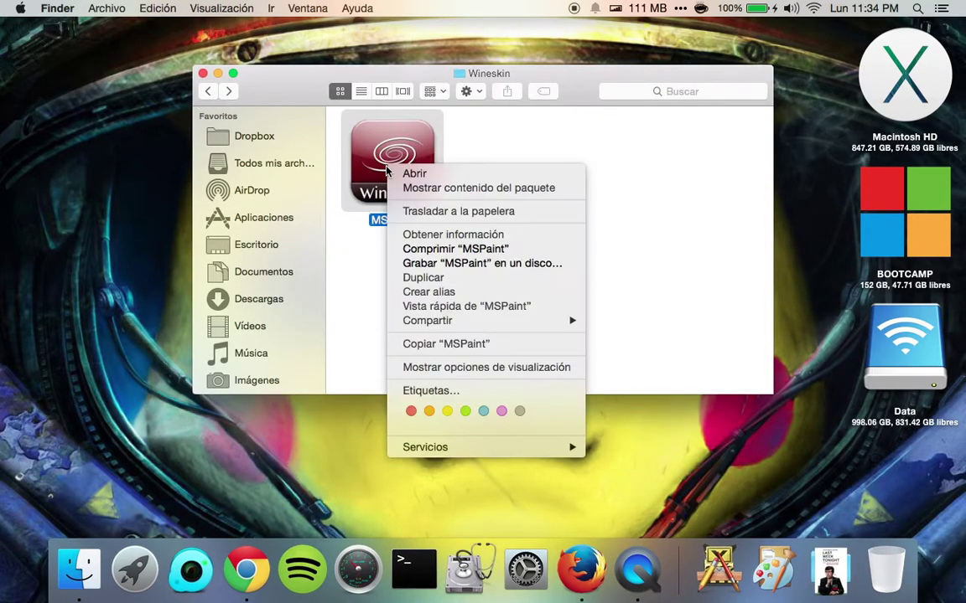
left_click(444, 234)
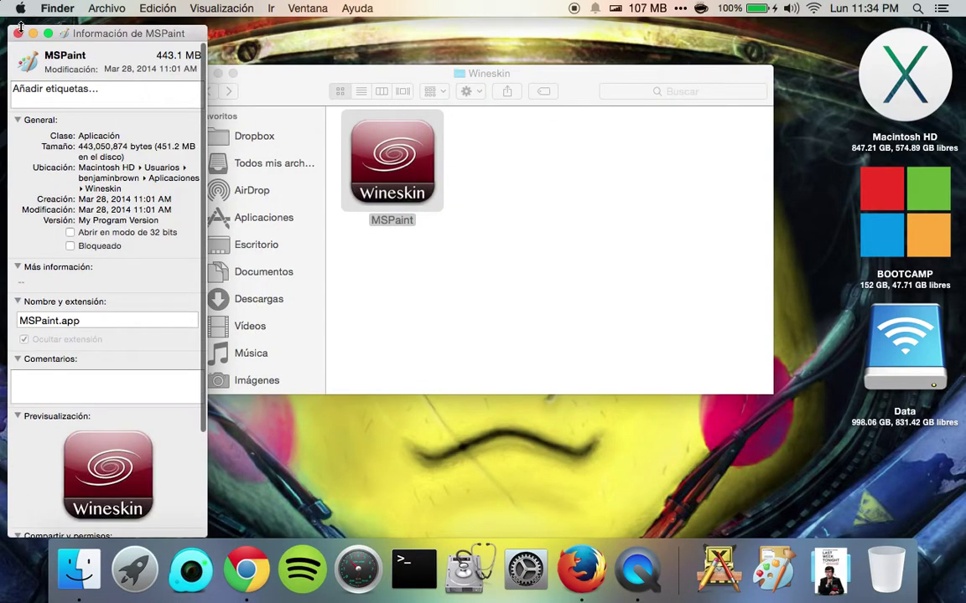
left_click(17, 33)
left_click(474, 198)
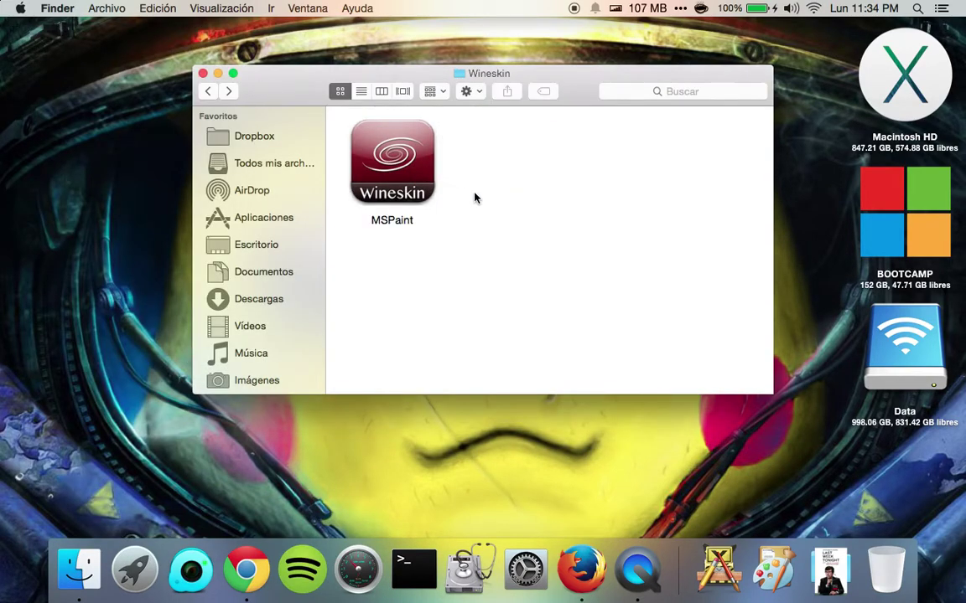
right_click(369, 186)
left_click(484, 129)
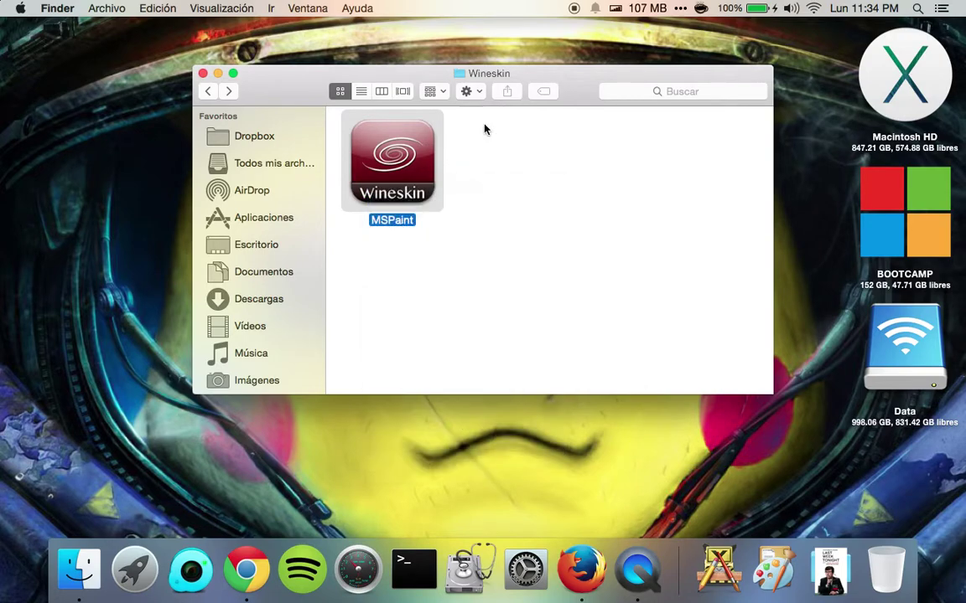
right_click(391, 150)
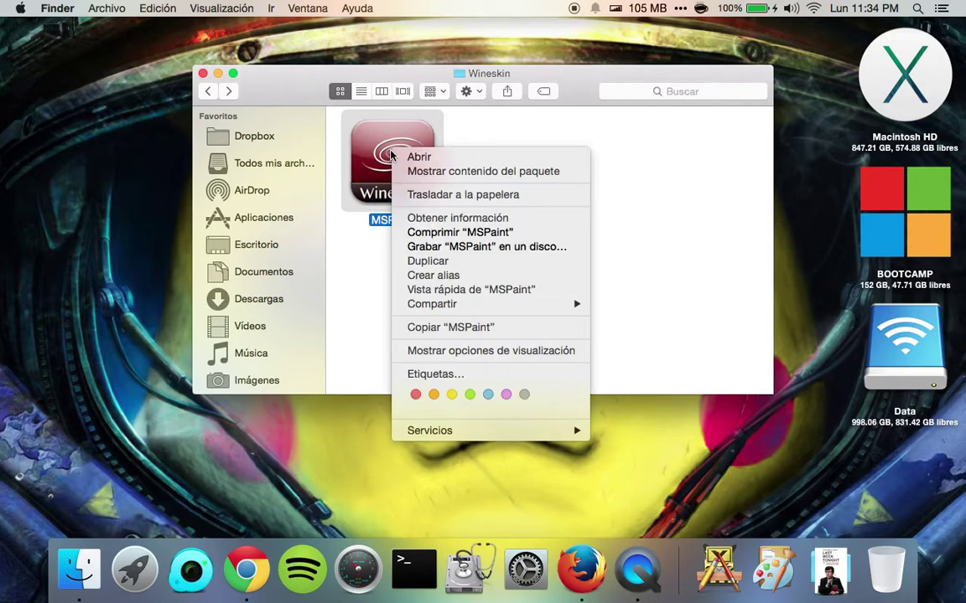
left_click(467, 219)
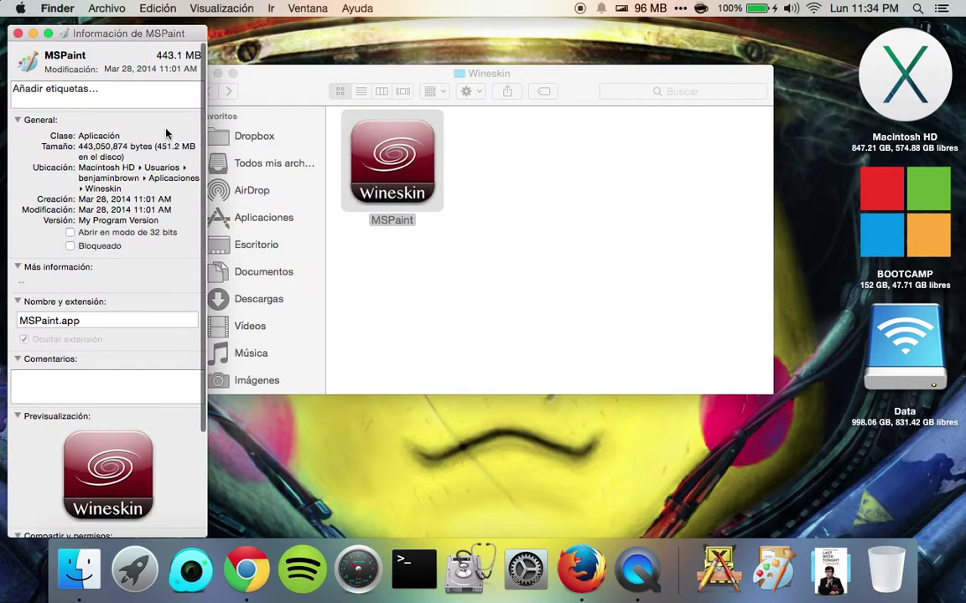
left_click(166, 132)
key("super+w")
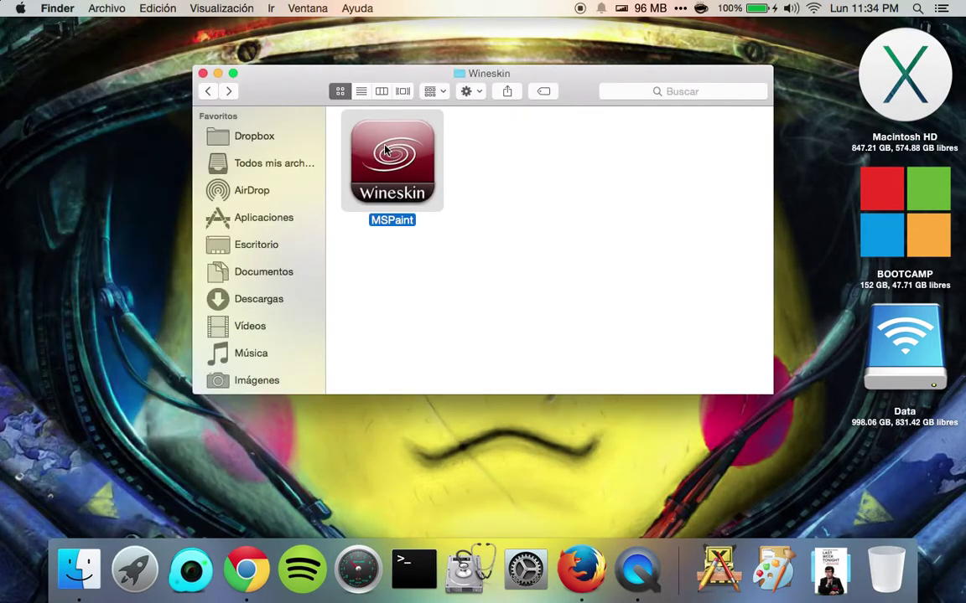
Replace the MSPaint app's Finder icon with MSPaintIcon.icns from Descargas through its information window, and close that window.
key("super+i")
left_click(774, 569)
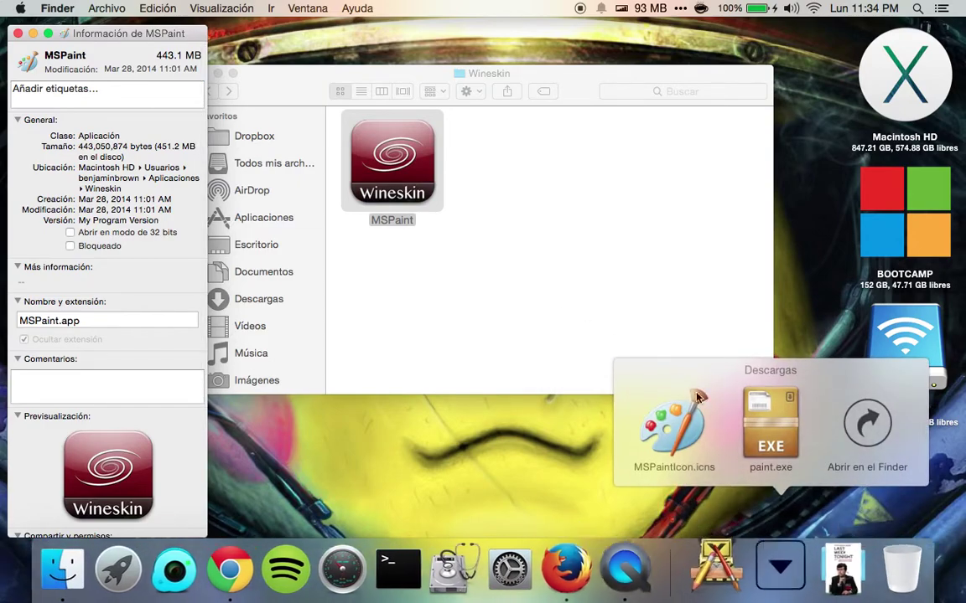
mouse_move(695, 394)
left_mouse_down()
mouse_move(229, 297)
mouse_move(38, 60)
mouse_move(29, 65)
left_mouse_up()
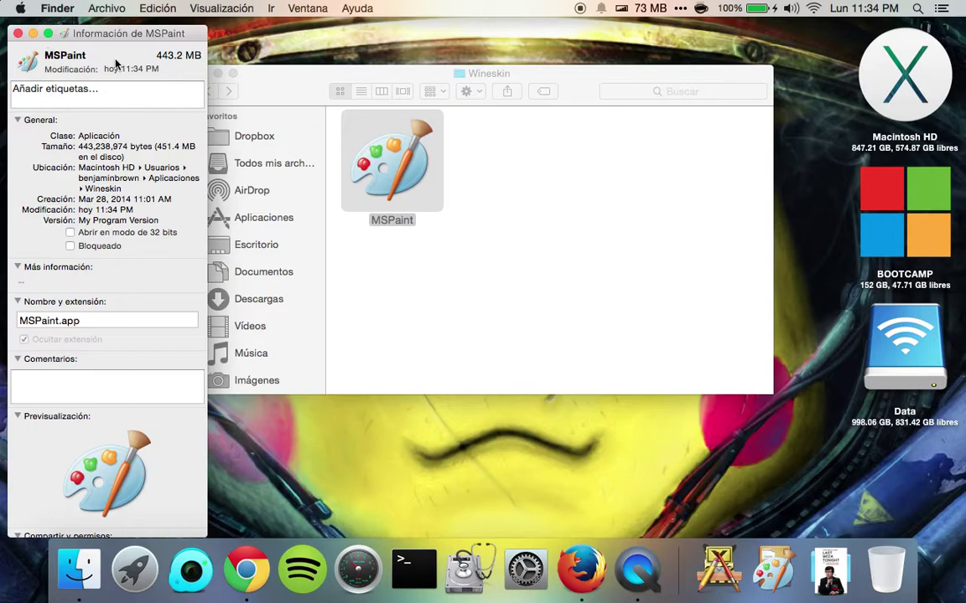
left_click(774, 570)
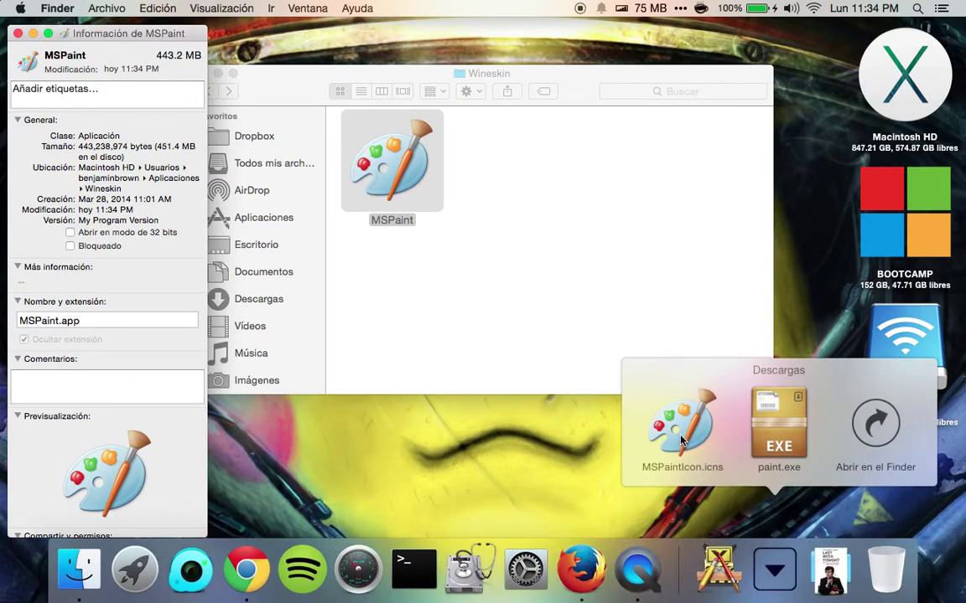
left_click_drag(682, 441, 30, 67)
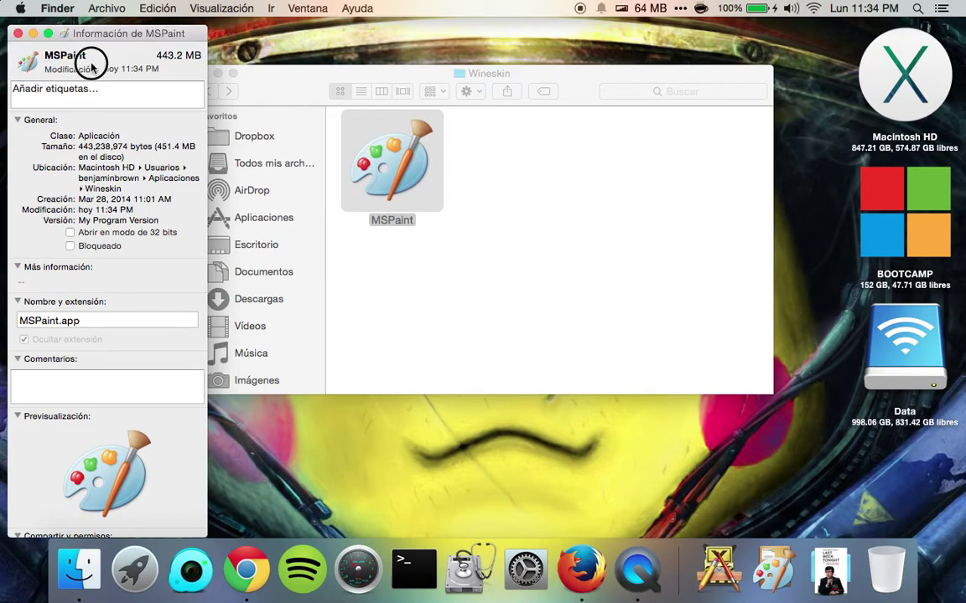
key("super+w")
Check the MSPaint app's icon in the Wineskin folder and in Launchpad.
left_click(457, 303)
left_click(411, 176)
left_click(450, 153)
left_click(423, 172)
left_click(497, 175)
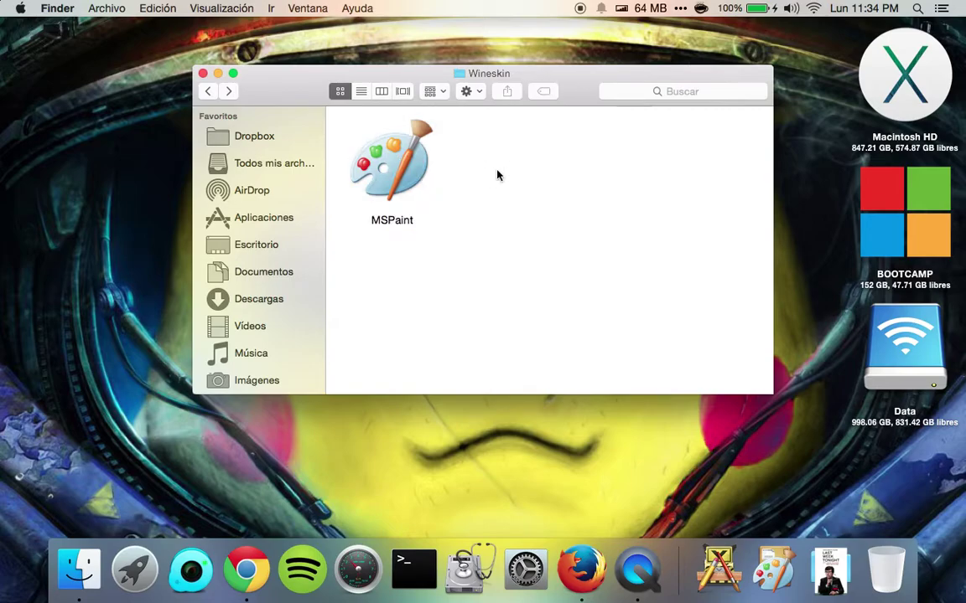
key("F4")
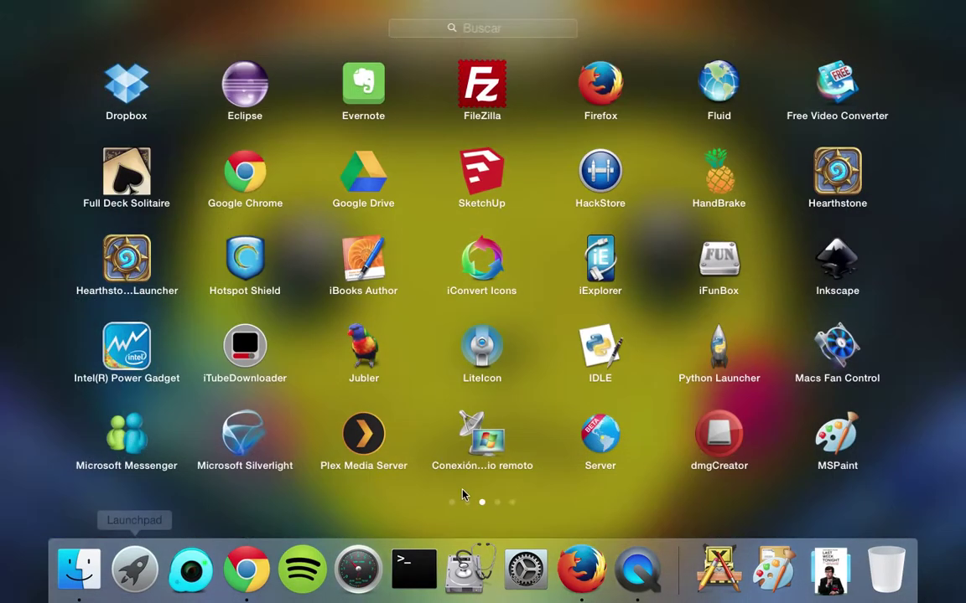
key("Escape")
Launch MSPaint from the Wineskin folder and move the Paint window to the centre of the desktop.
double_click(365, 161)
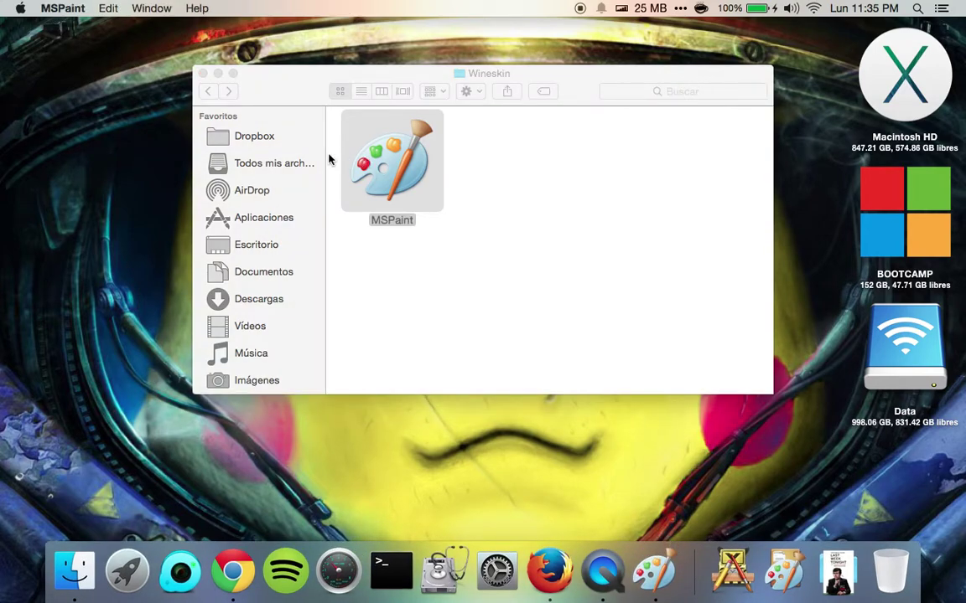
left_click(201, 75)
left_click(699, 212)
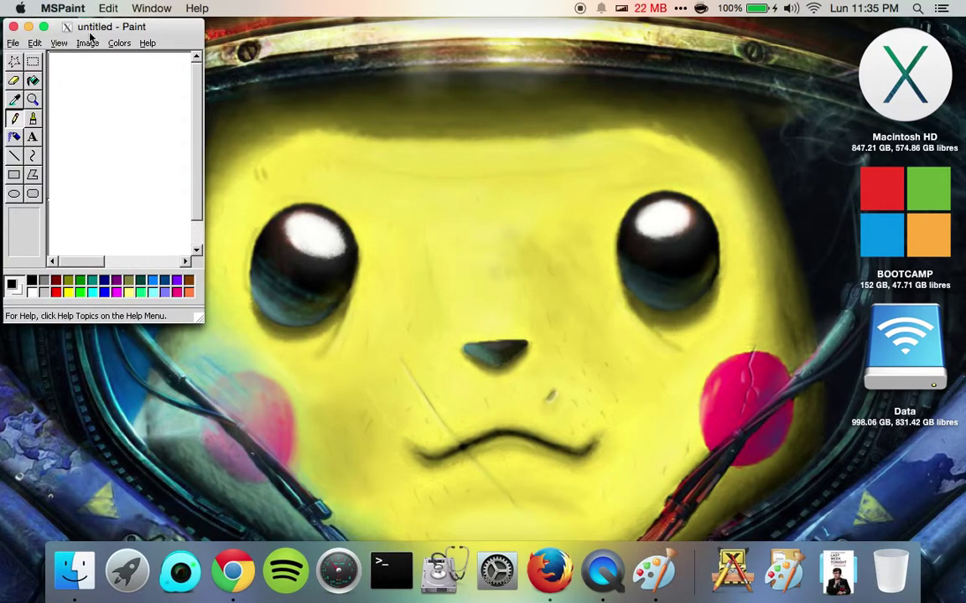
left_click(15, 42)
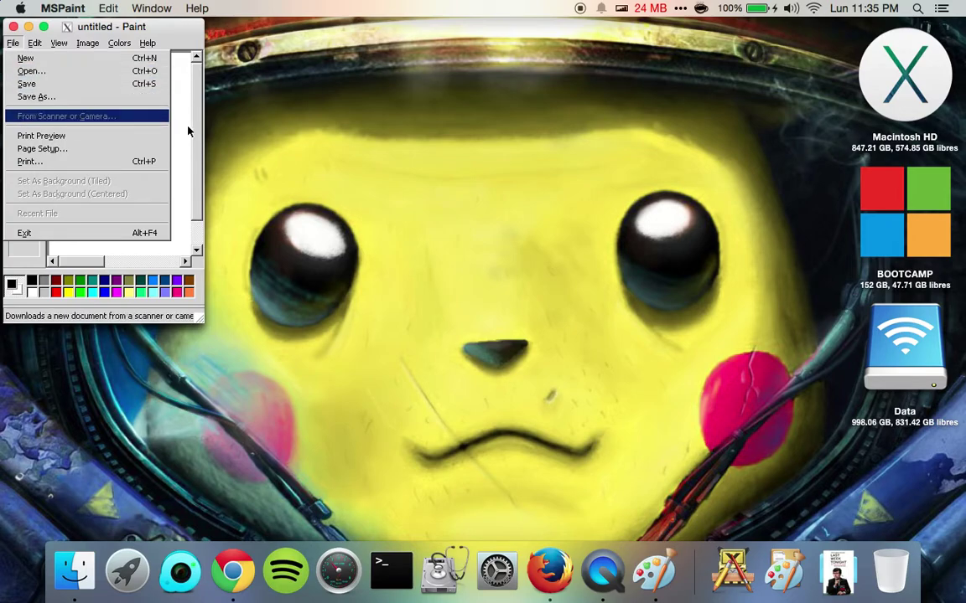
left_click(160, 28)
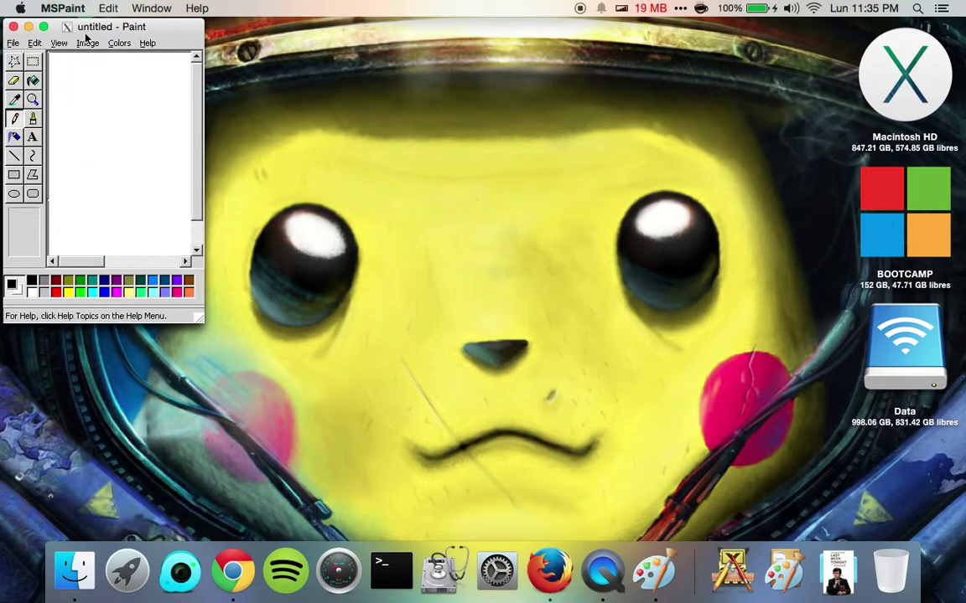
mouse_move(98, 30)
left_mouse_down()
mouse_move(502, 131)
mouse_move(466, 137)
left_mouse_up()
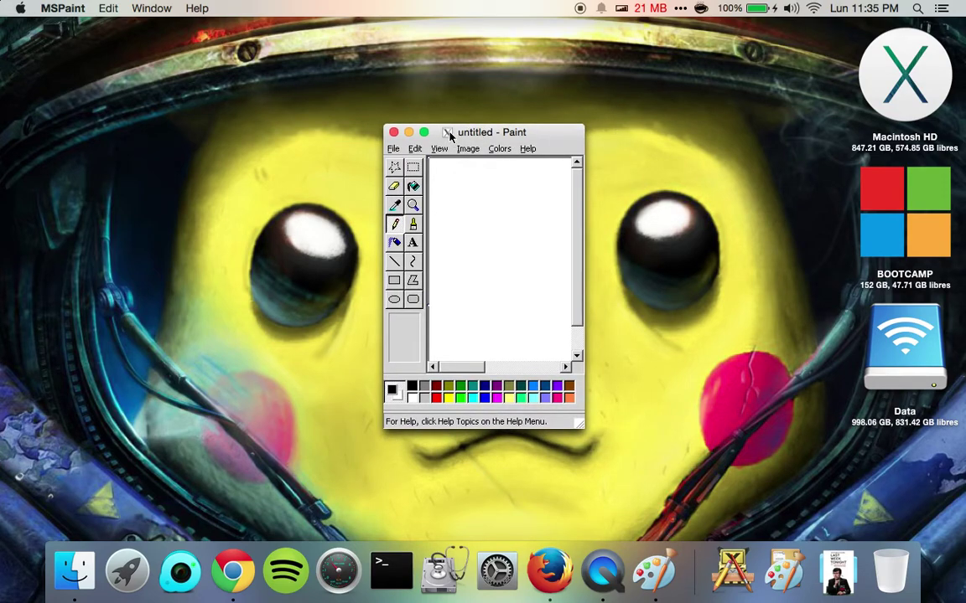
Switch to Firefox to look over the XQuartz download page, and minimize the browser window.
left_click(549, 570)
left_click(287, 36)
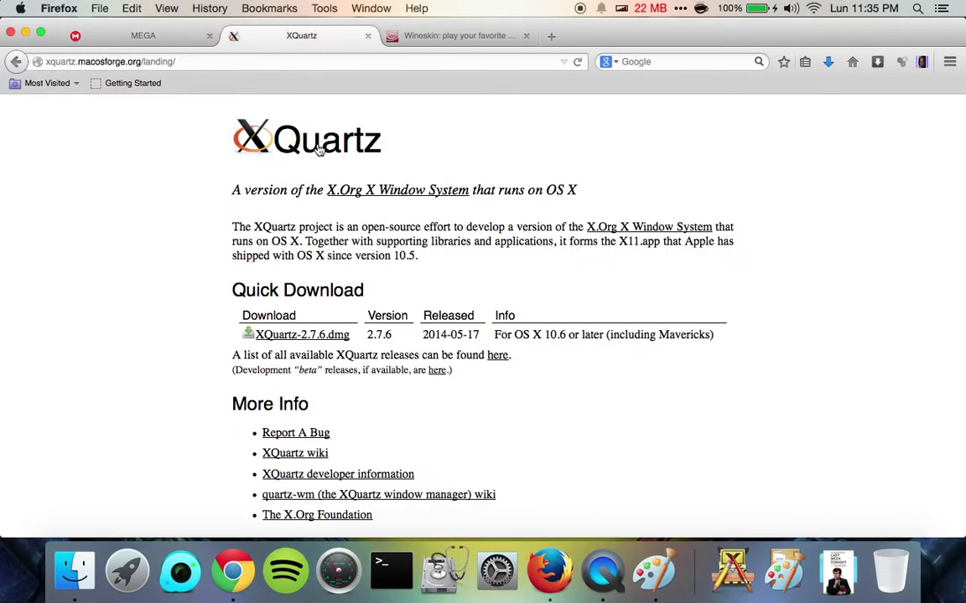
scroll(484, 225, "down", 1)
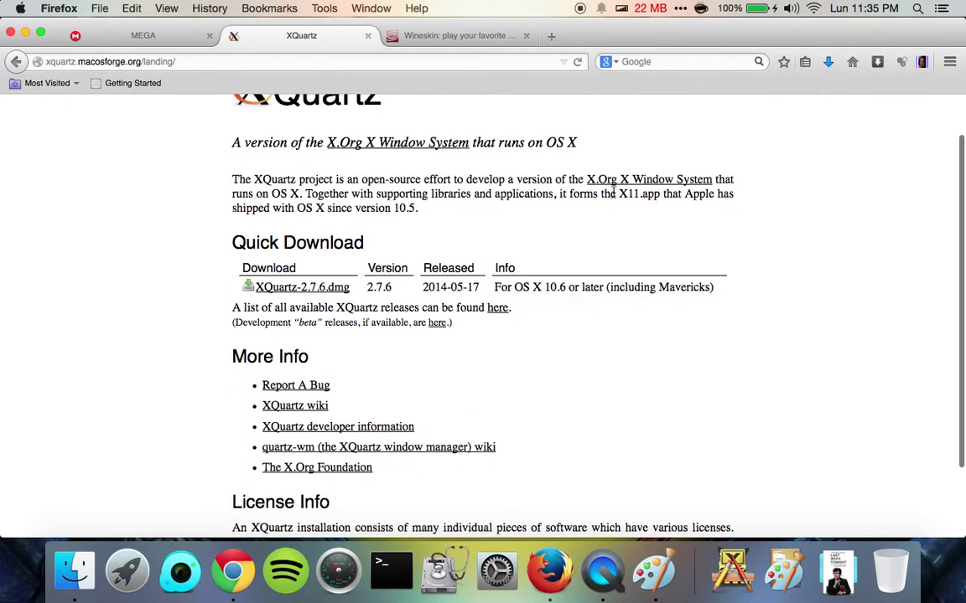
scroll(384, 295, "down", 2)
scroll(384, 298, "up", 3)
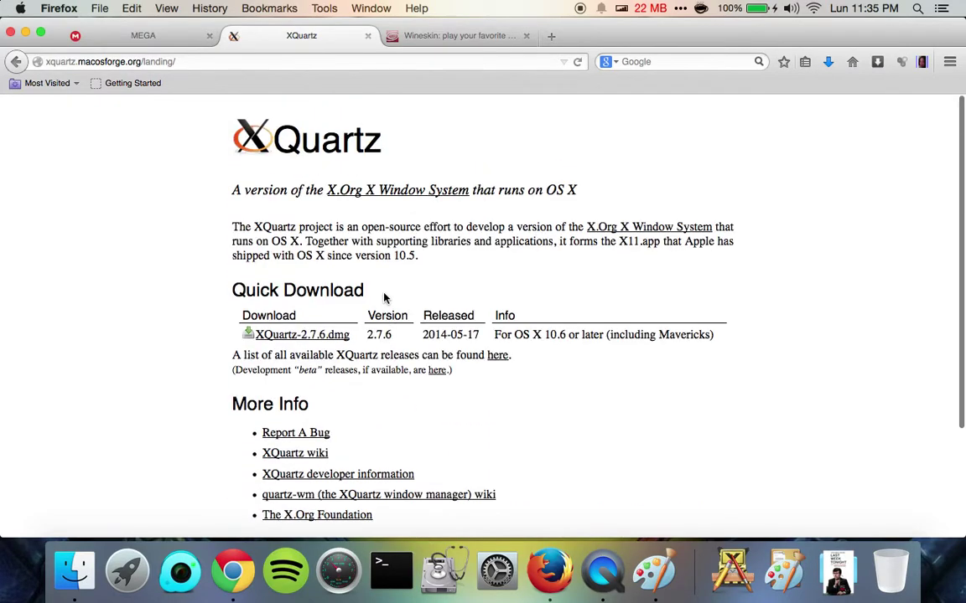
left_click(143, 36)
left_click(24, 33)
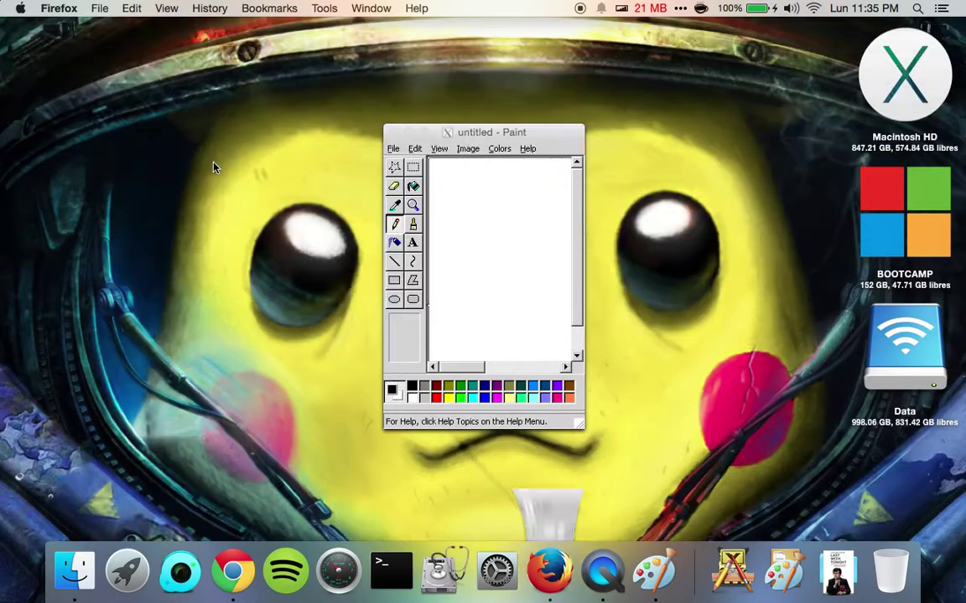
Maximize the Paint window and enlarge the blank canvas until it nearly fills the workspace.
left_click(450, 134)
left_click(425, 134)
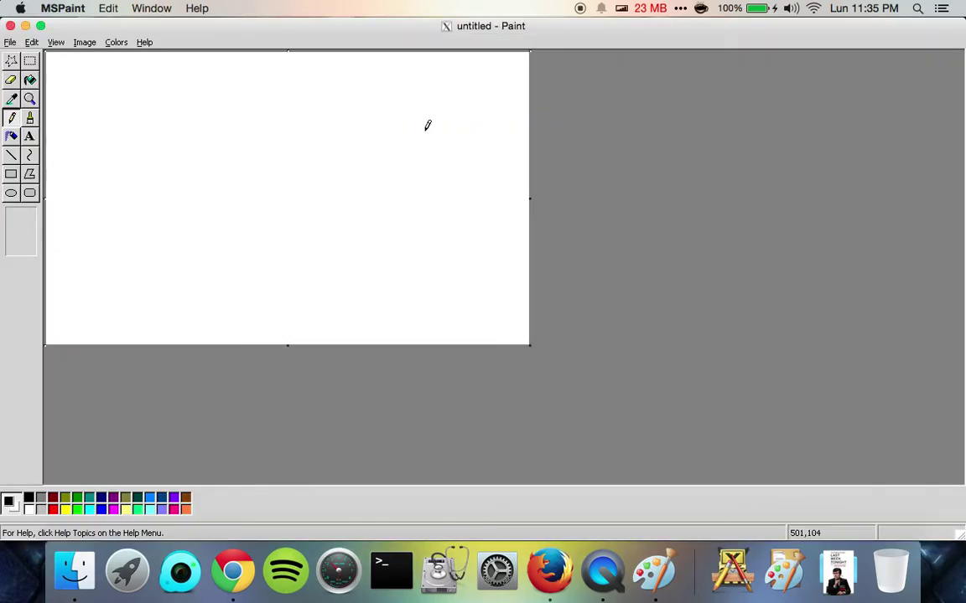
left_click(12, 118)
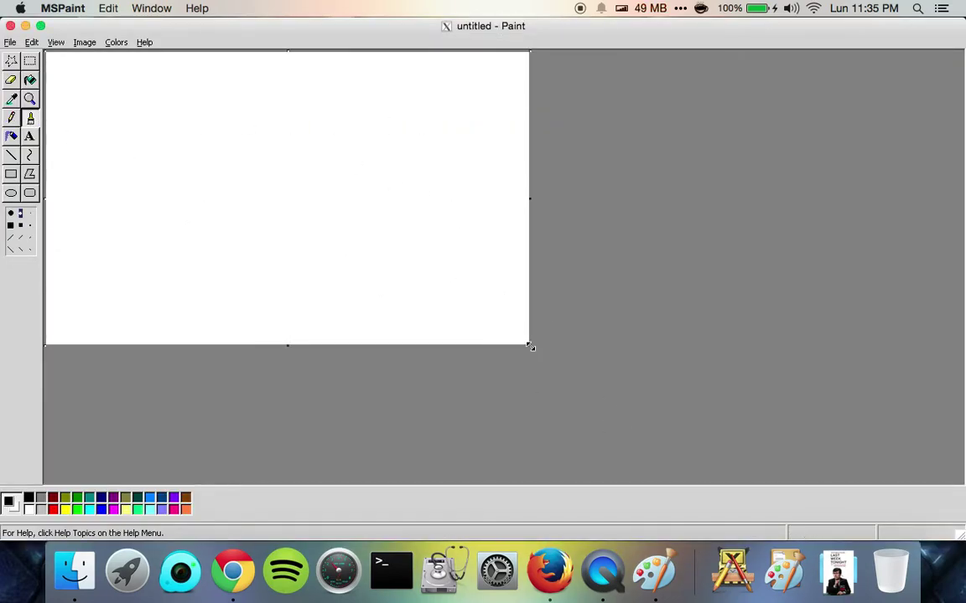
left_click_drag(530, 346, 959, 526)
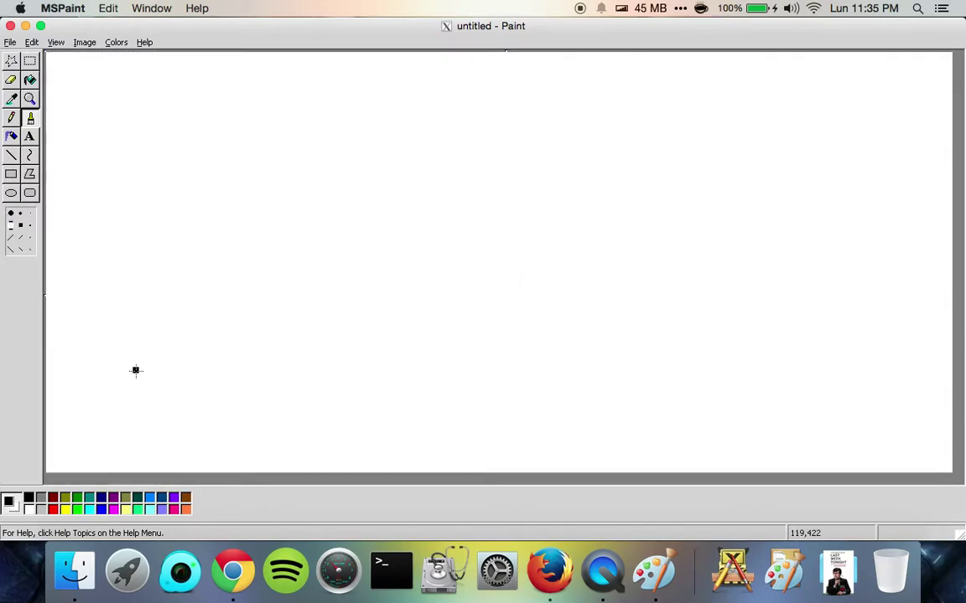
Paint crossing black and red angular strokes with the Brush, and scatter red spray over them with the Airbrush.
mouse_move(142, 230)
left_mouse_down()
mouse_move(449, 241)
mouse_move(309, 360)
mouse_move(433, 205)
left_mouse_up()
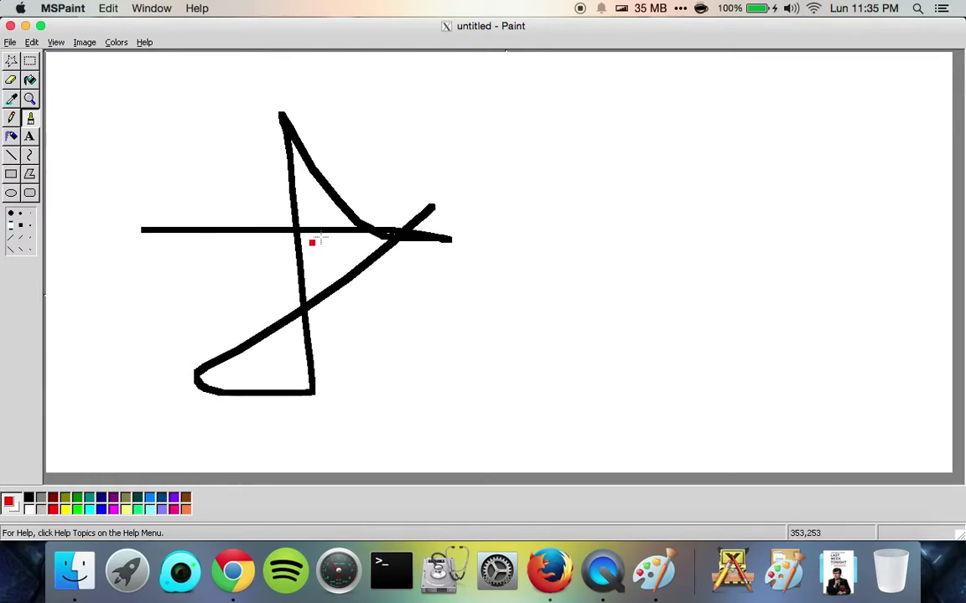
mouse_move(252, 144)
left_mouse_down()
mouse_move(218, 366)
mouse_move(346, 111)
left_mouse_up()
left_click(11, 137)
mouse_move(128, 132)
left_mouse_down()
mouse_move(254, 207)
mouse_move(589, 259)
mouse_move(509, 336)
mouse_move(444, 224)
left_mouse_up()
left_click(21, 243)
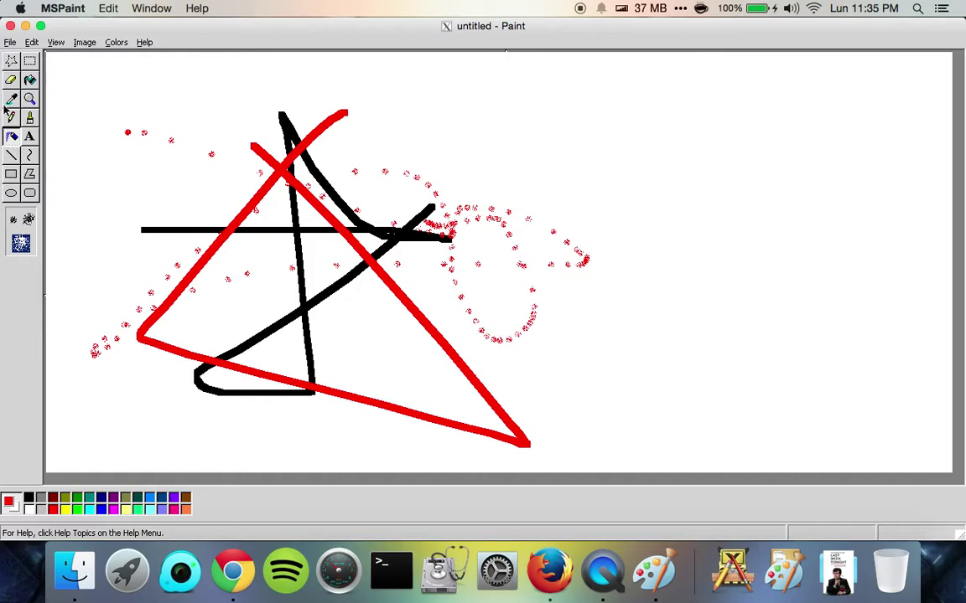
Fill the canvas background around the strokes with red.
left_click(31, 80)
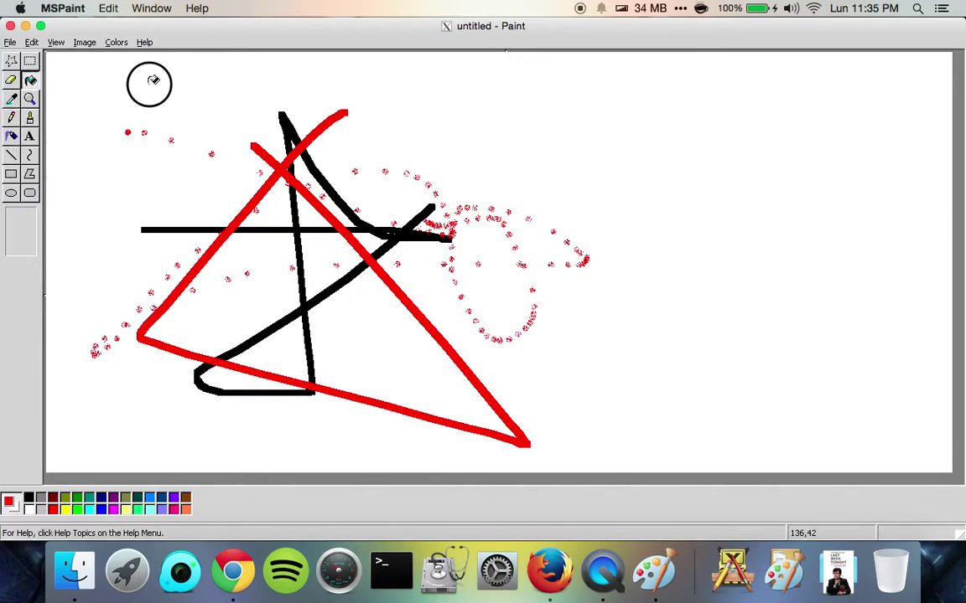
left_click(147, 82)
left_click(255, 267)
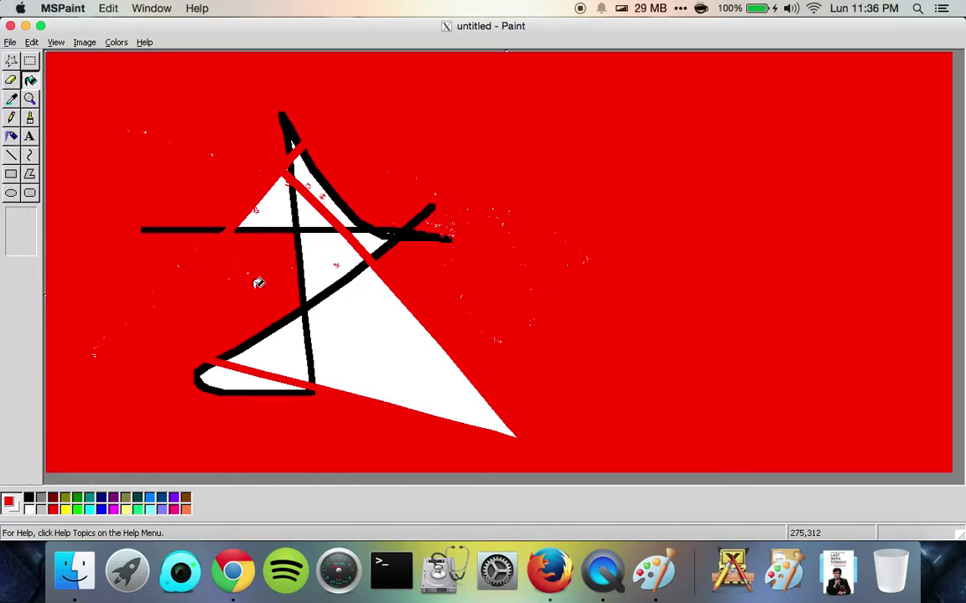
Fill the white areas enclosed by the black and red strokes with bright green.
left_click(76, 509)
left_click(335, 336)
left_click(251, 331)
left_click(244, 375)
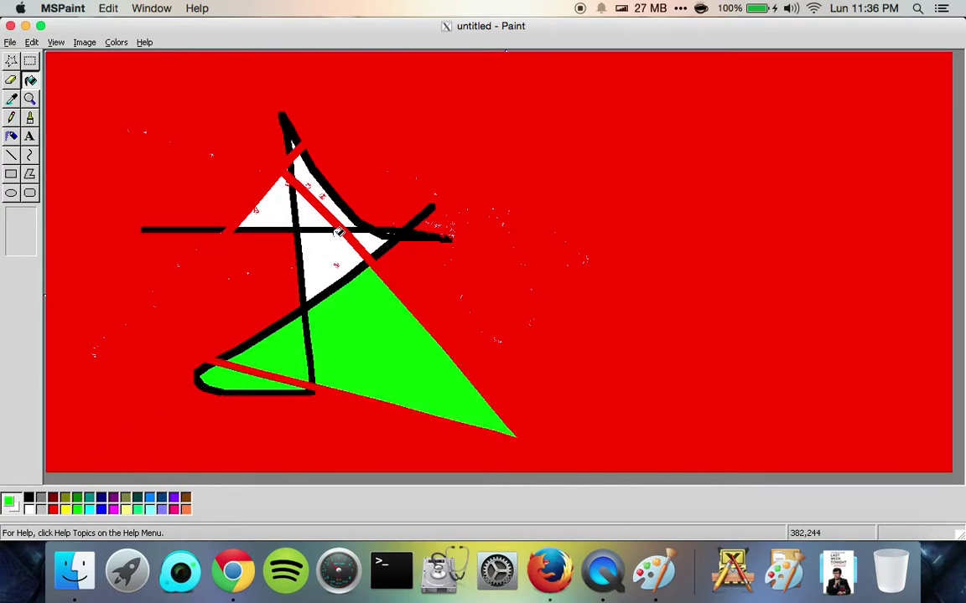
left_click(311, 252)
left_click(306, 186)
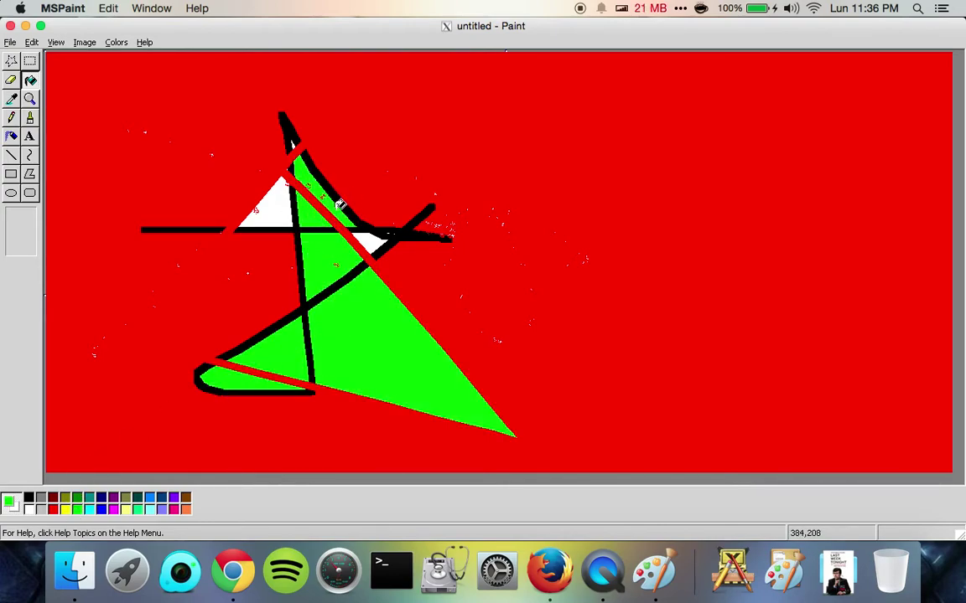
left_click(344, 208)
left_click(278, 209)
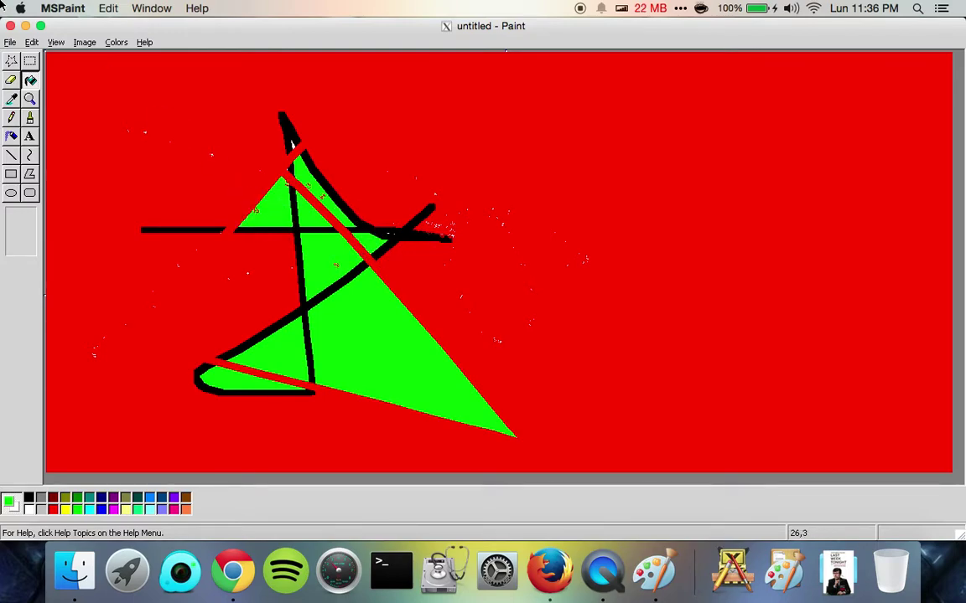
left_click(10, 42)
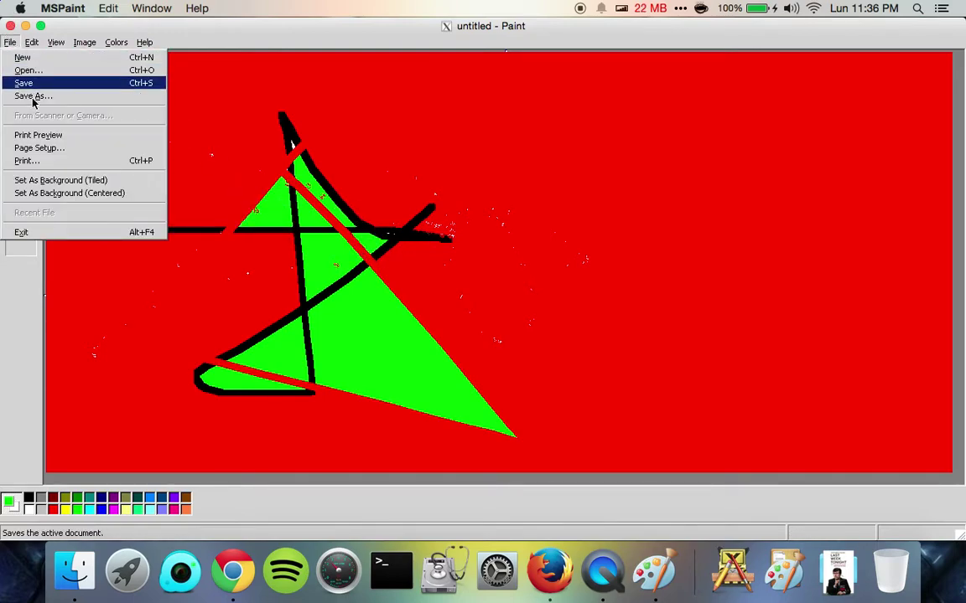
left_click(21, 49)
left_click(15, 43)
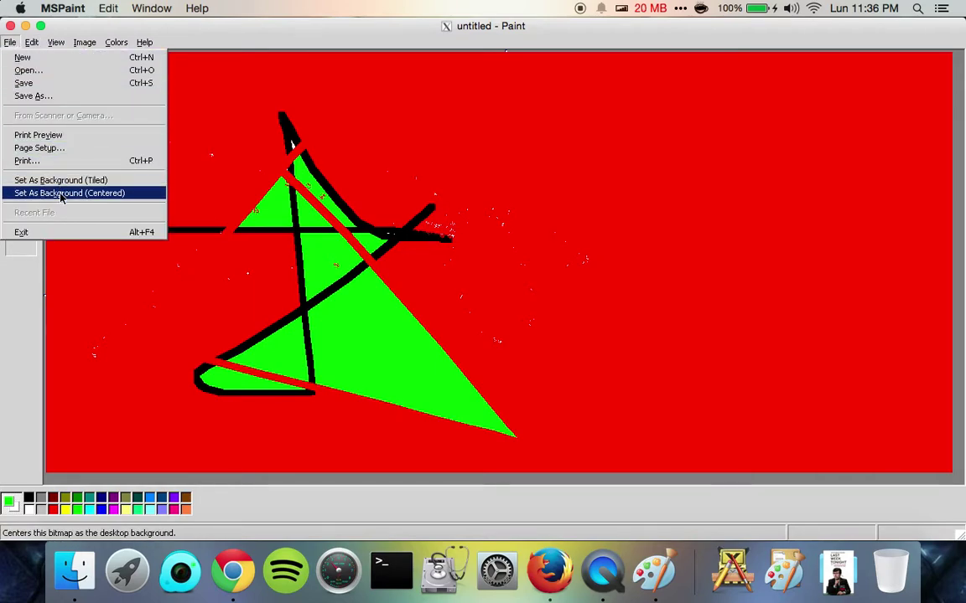
mouse_move(36, 39)
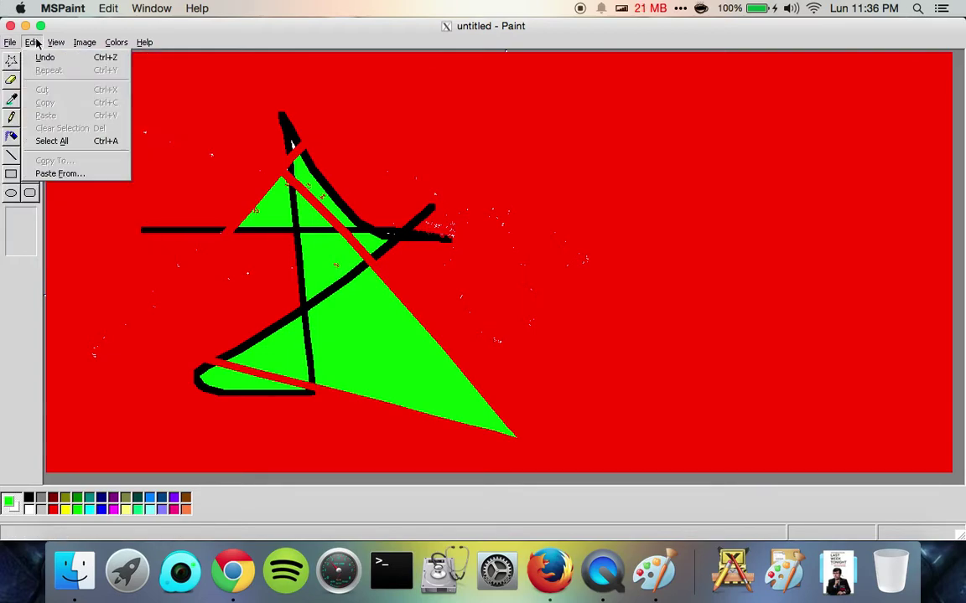
mouse_move(85, 40)
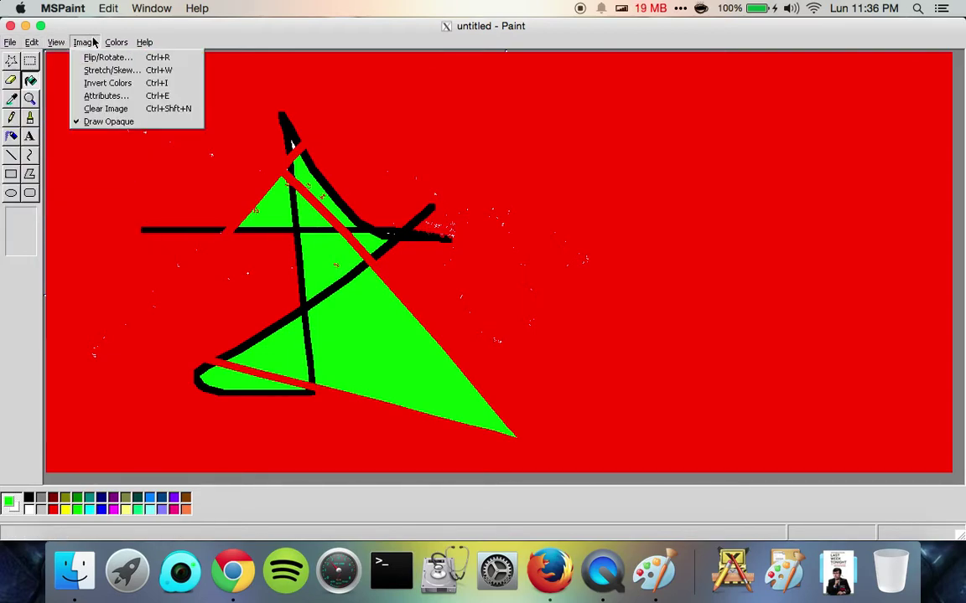
mouse_move(118, 42)
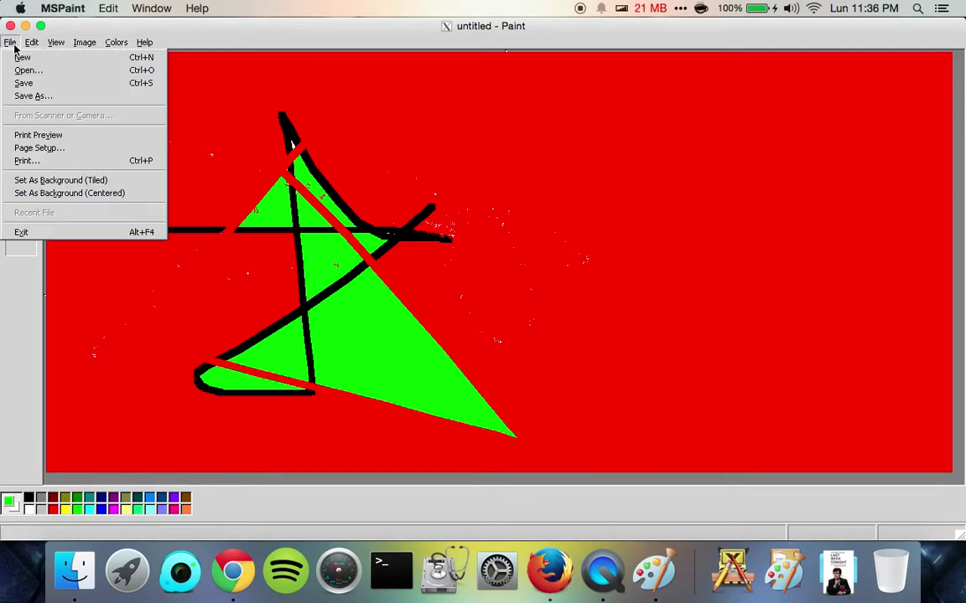
left_click(106, 40)
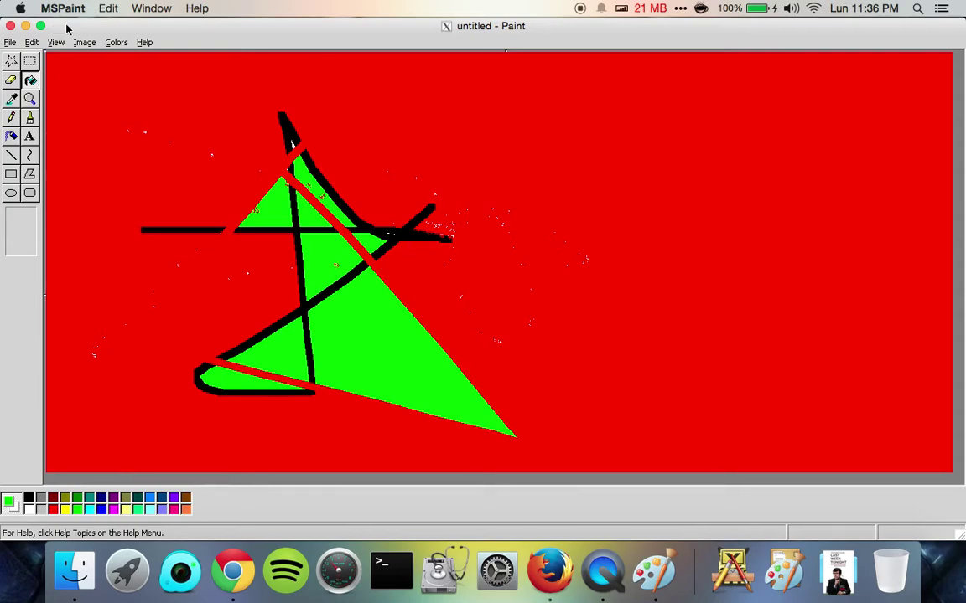
Quit the MSPaint application.
left_click(63, 8)
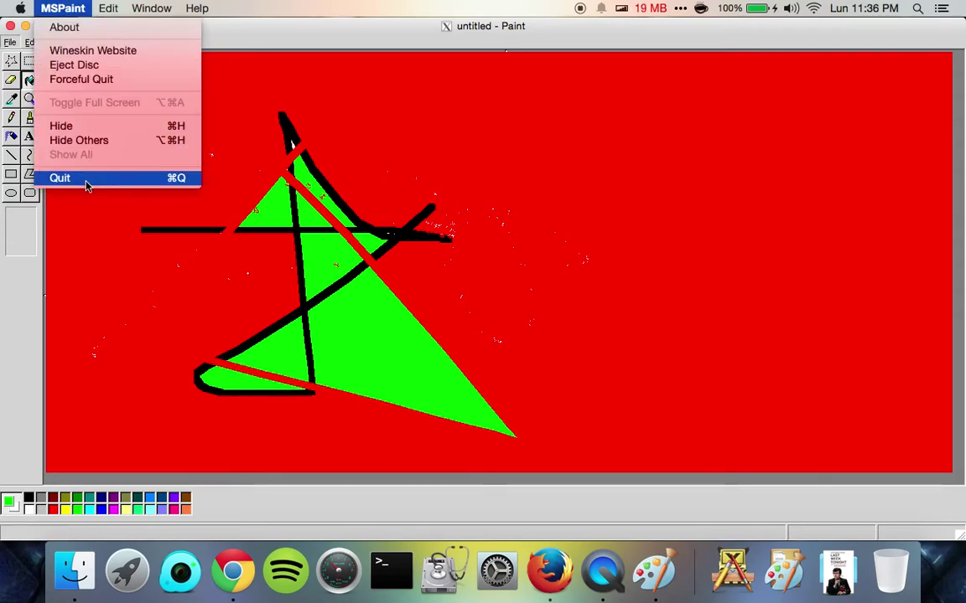
left_click(87, 182)
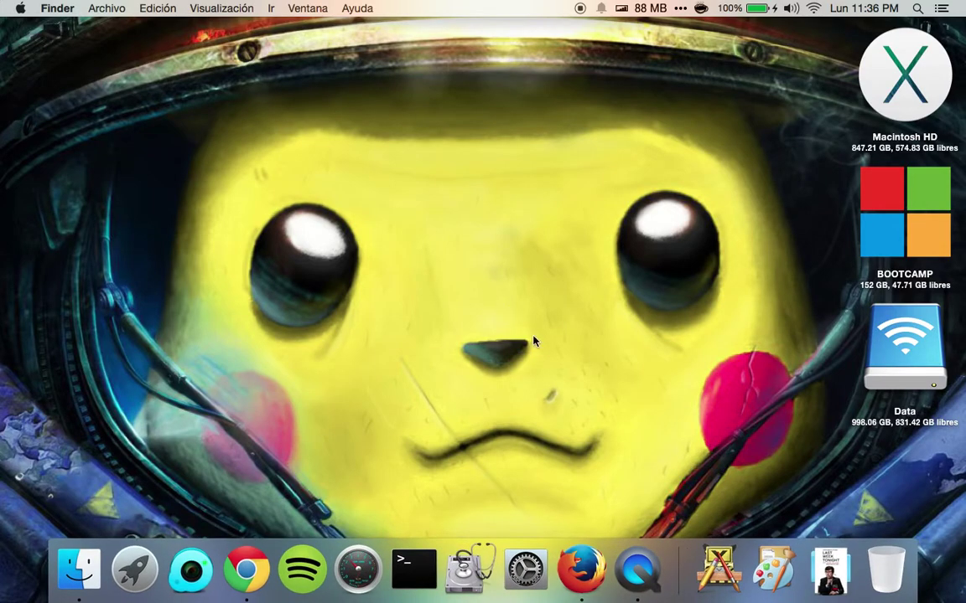
Locate the MSPaint app in Launchpad and in the Wineskin folder inside the home folder's Aplicaciones.
key("F4")
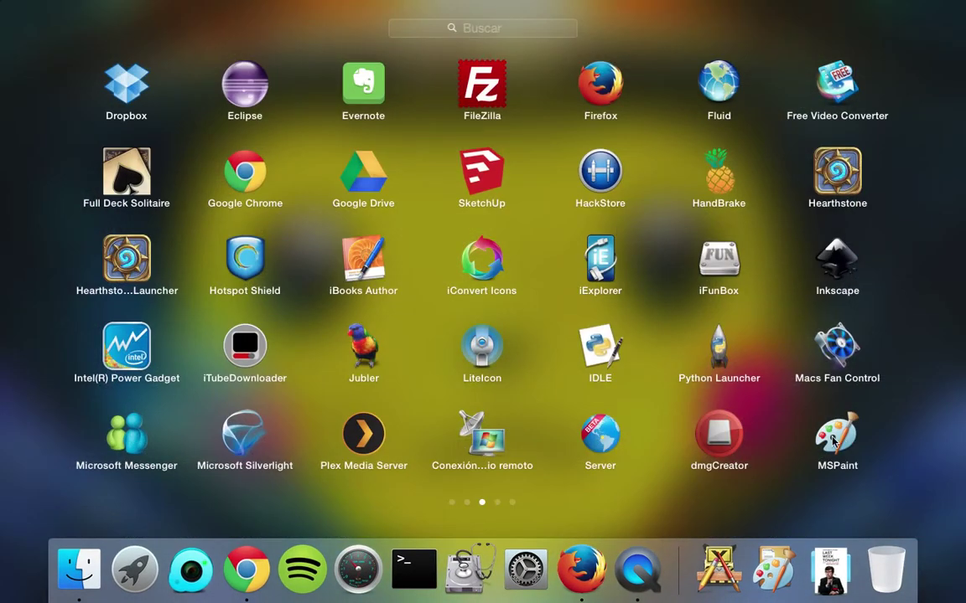
key("F4")
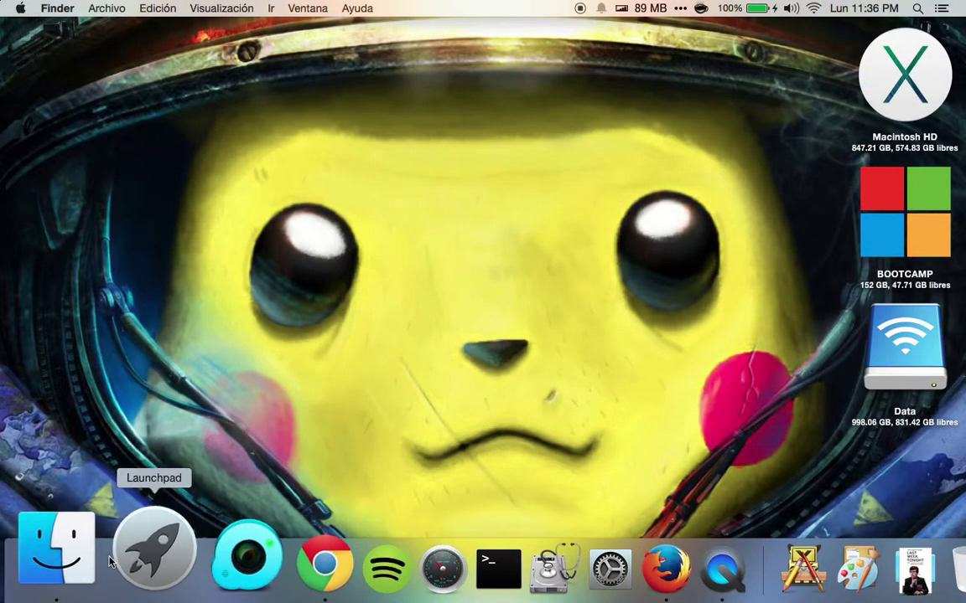
left_click(90, 560)
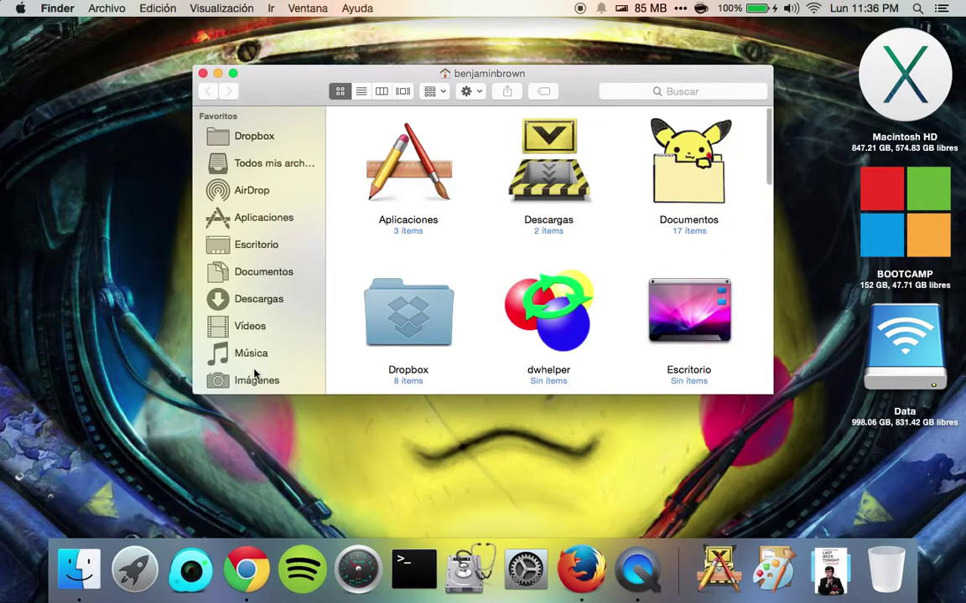
double_click(402, 168)
left_click(209, 92)
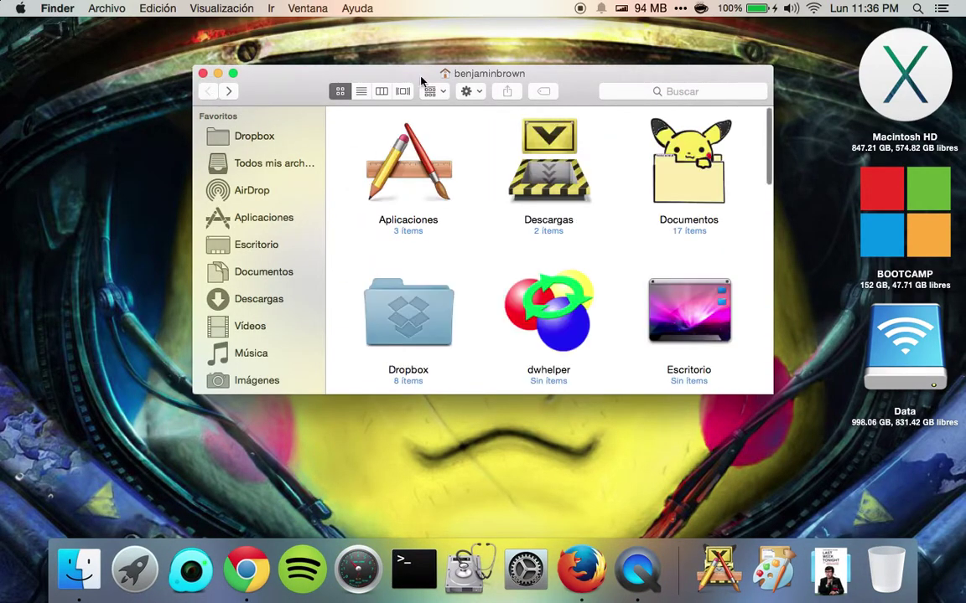
double_click(406, 170)
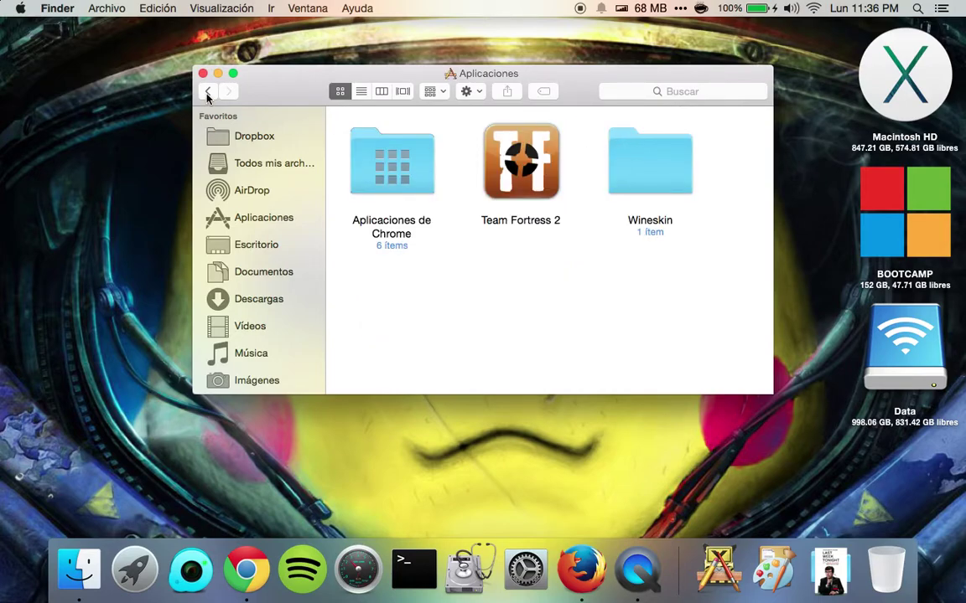
double_click(646, 168)
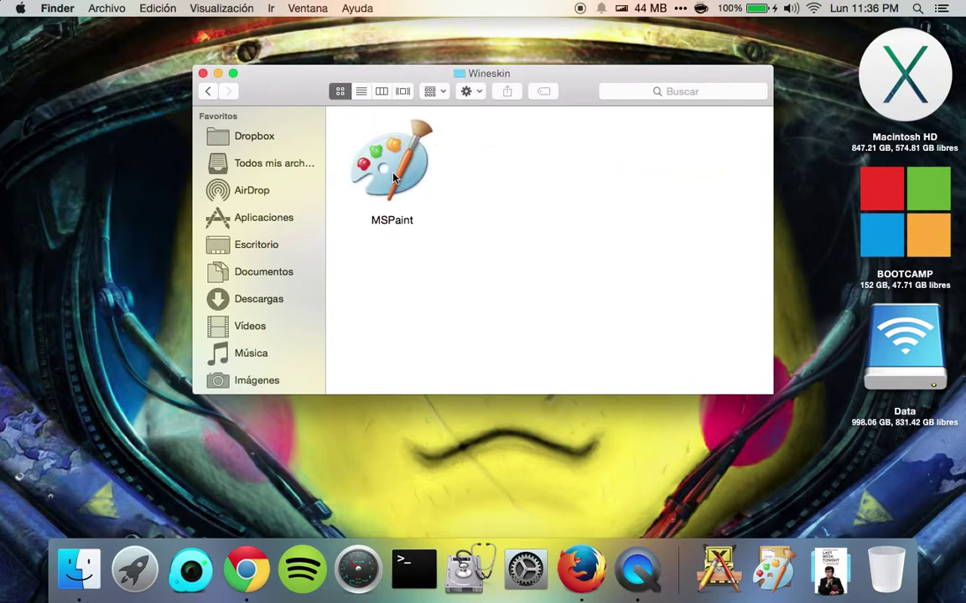
left_click_drag(401, 180, 373, 192)
Launch MSPaint from Launchpad and return to the desktop.
key("F4")
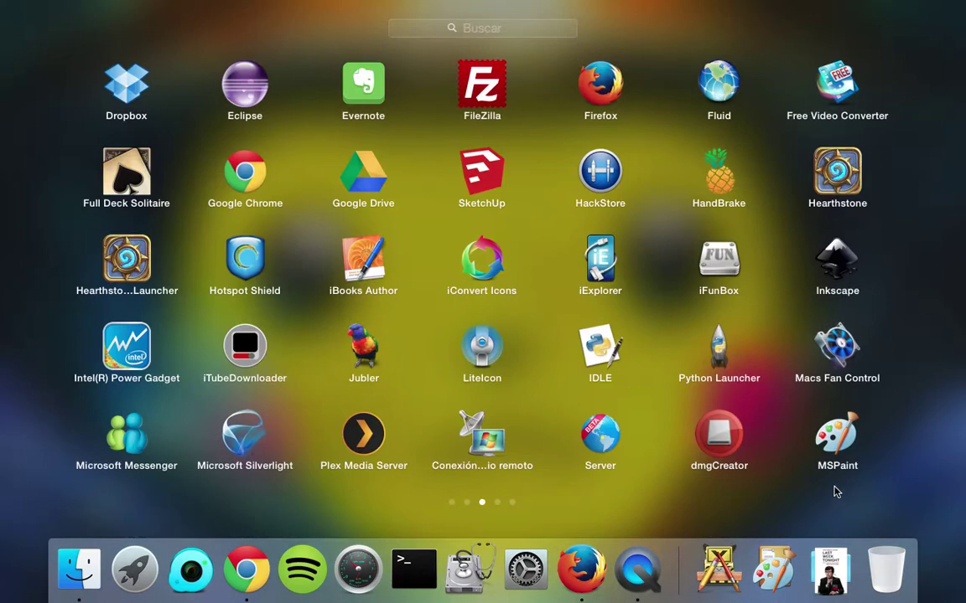
left_click(836, 431)
key("F4")
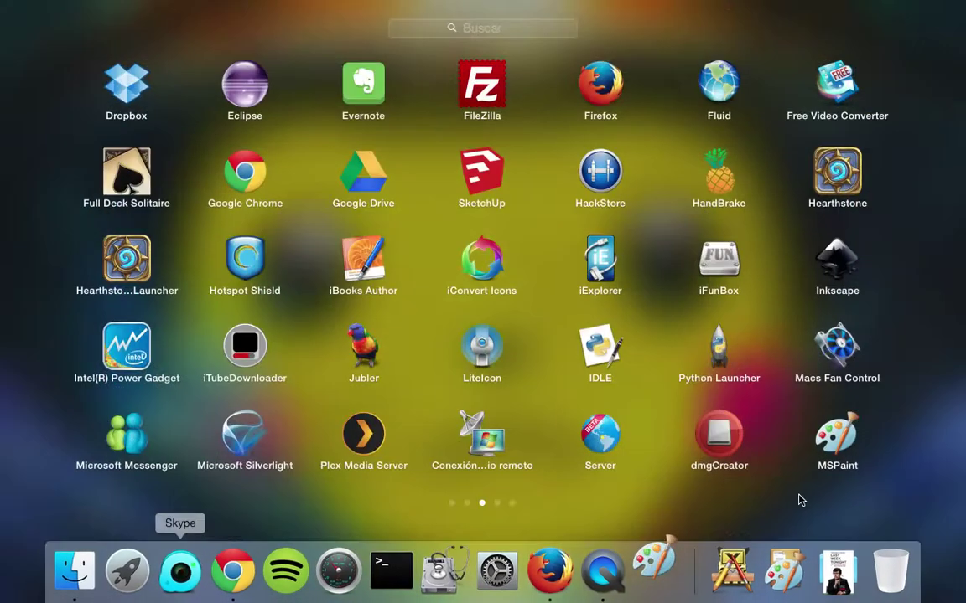
left_click(776, 491)
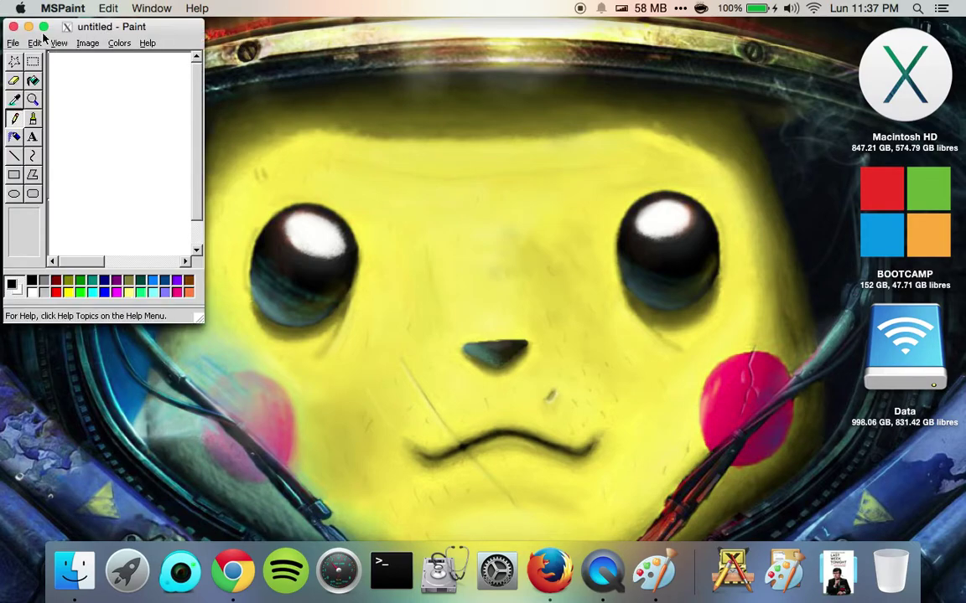
Maximize the new Paint window with its canvas stretched across the workspace, and set the foreground colour to red.
left_click(43, 27)
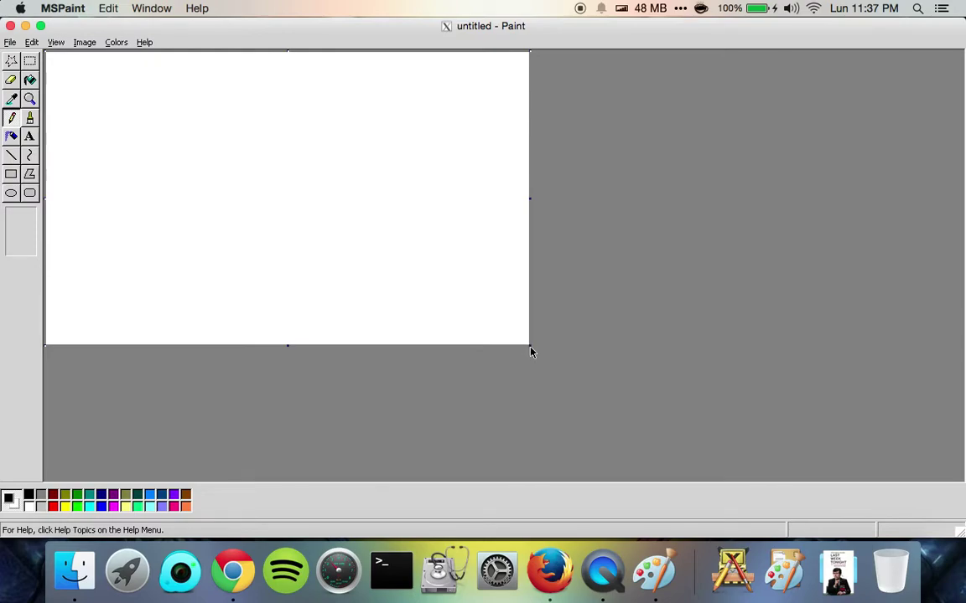
left_click_drag(530, 345, 953, 470)
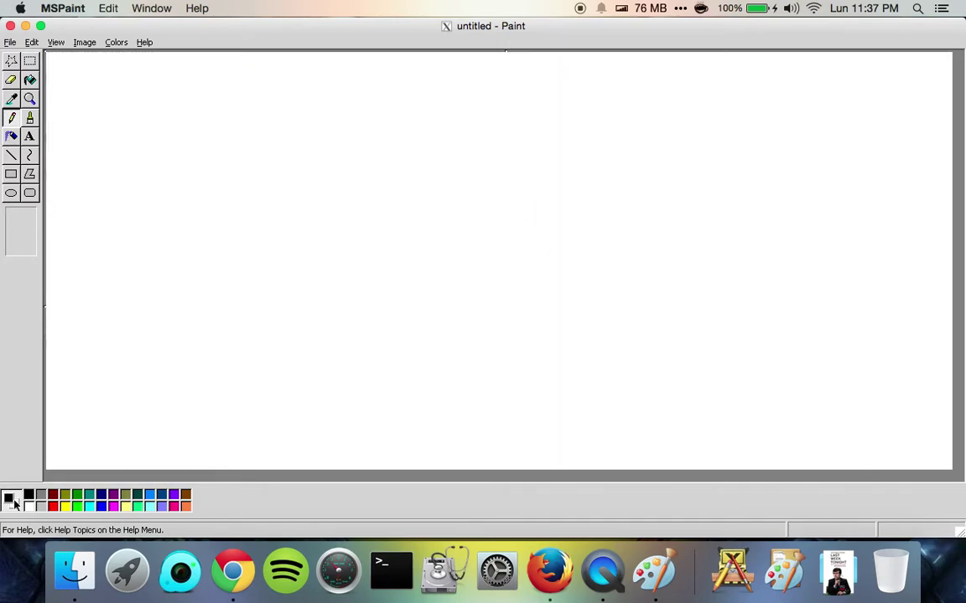
left_click(53, 506)
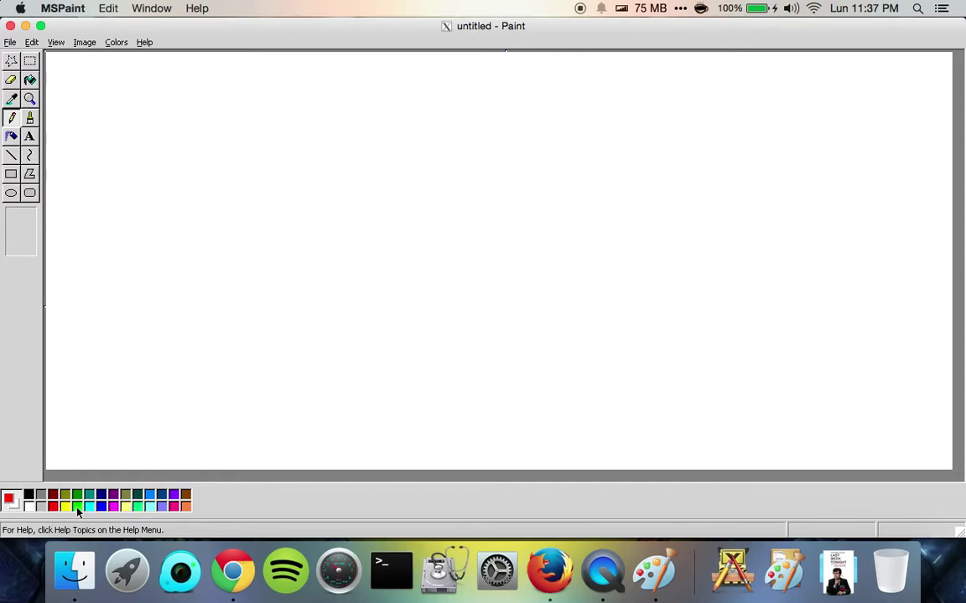